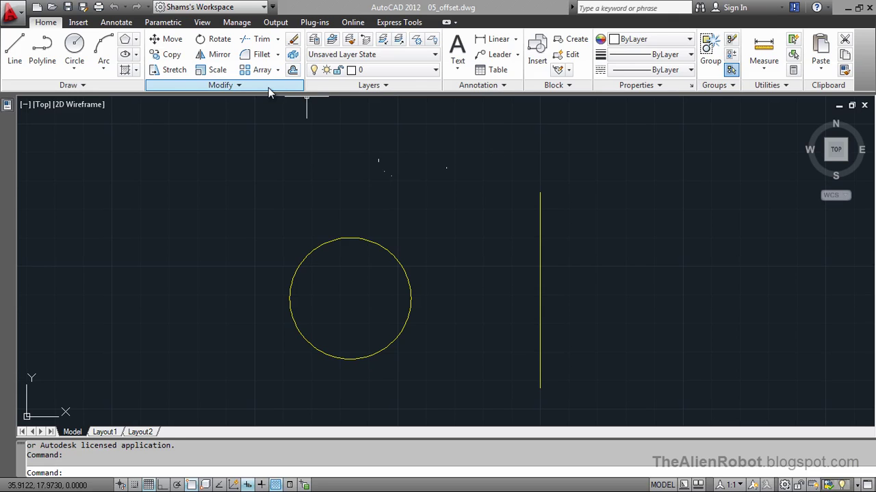
Step: Offset the vertical line by 2 units to both its right and left sides
click(292, 74)
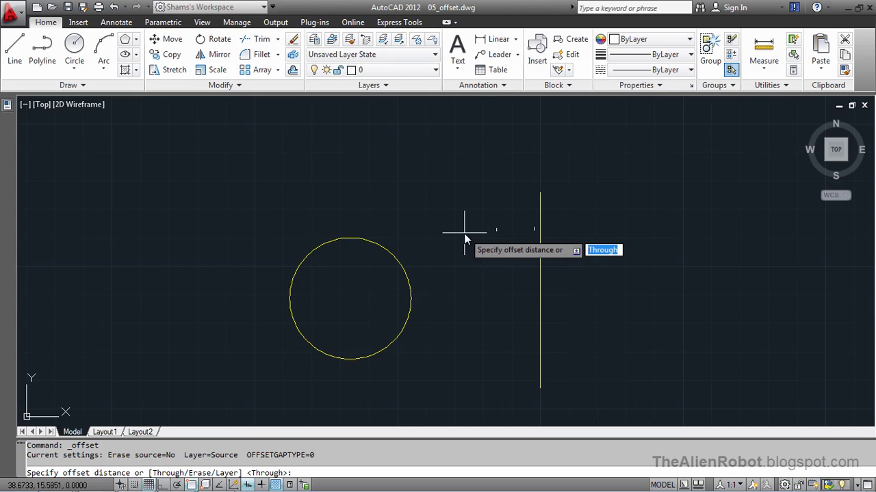
text(2)
key(Return)
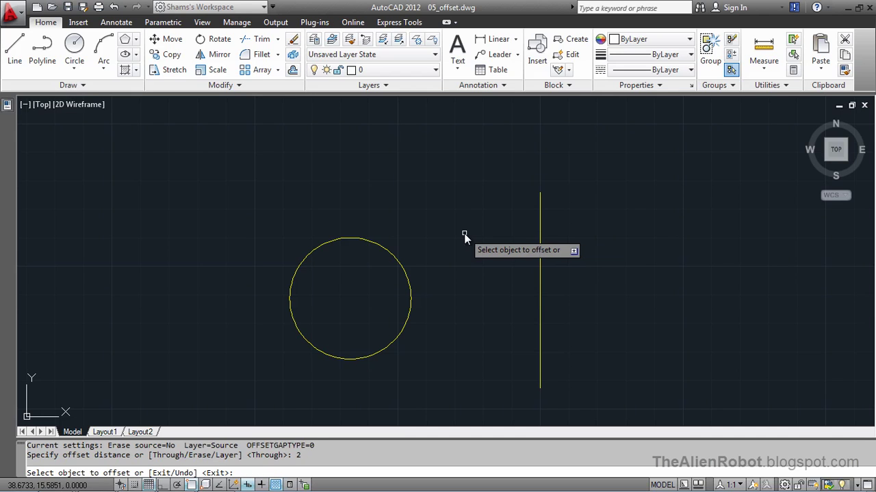
click(539, 240)
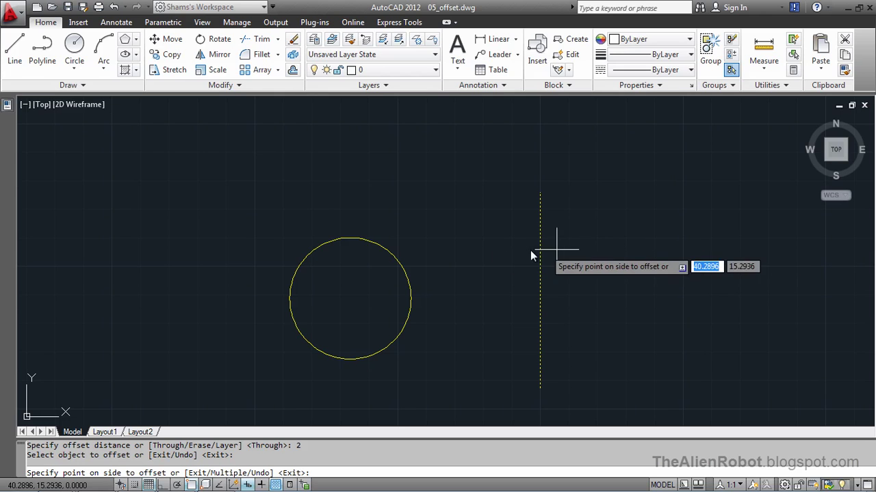
click(591, 248)
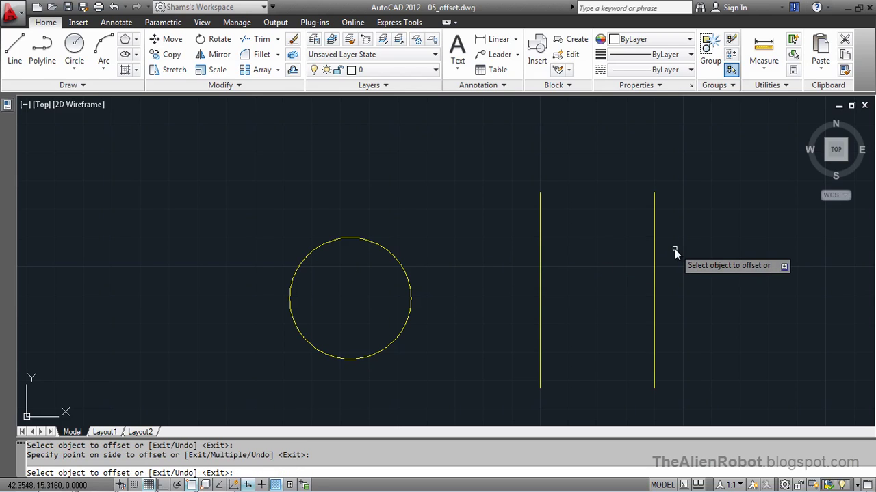
click(540, 254)
click(509, 257)
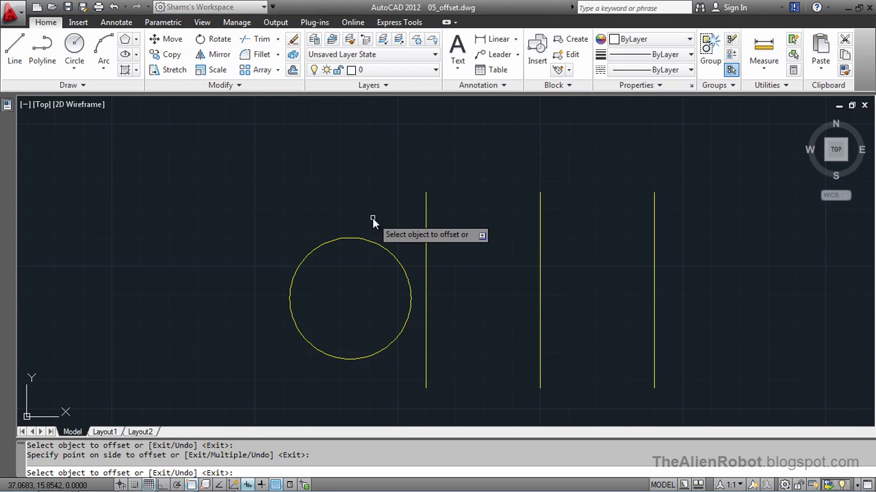
key(Escape)
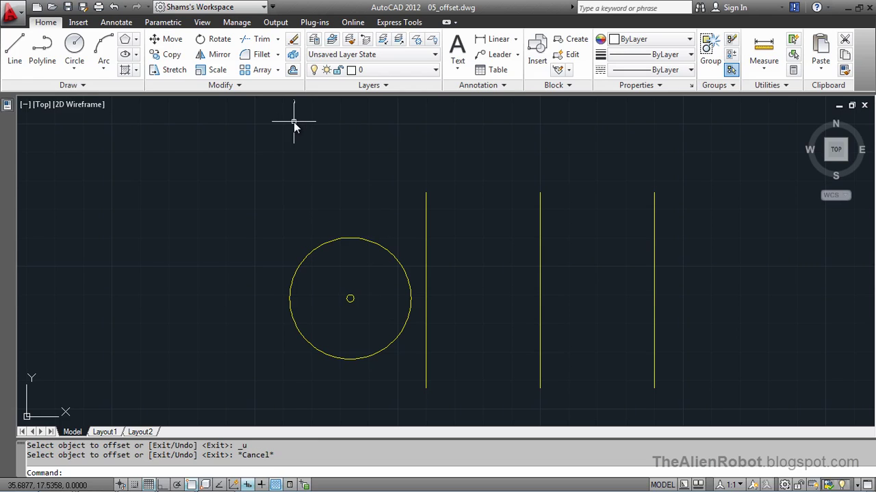
Step: Offset the large circle inward by 0.2 units
click(293, 71)
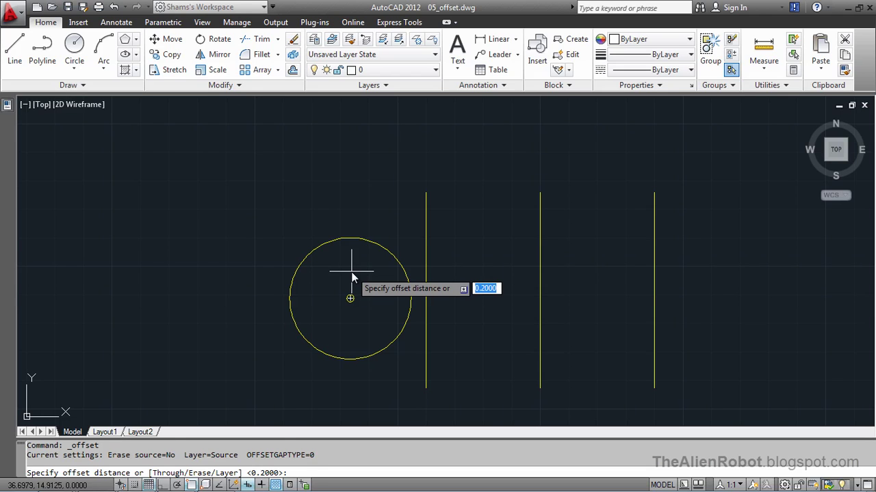
text(.2)
key(Return)
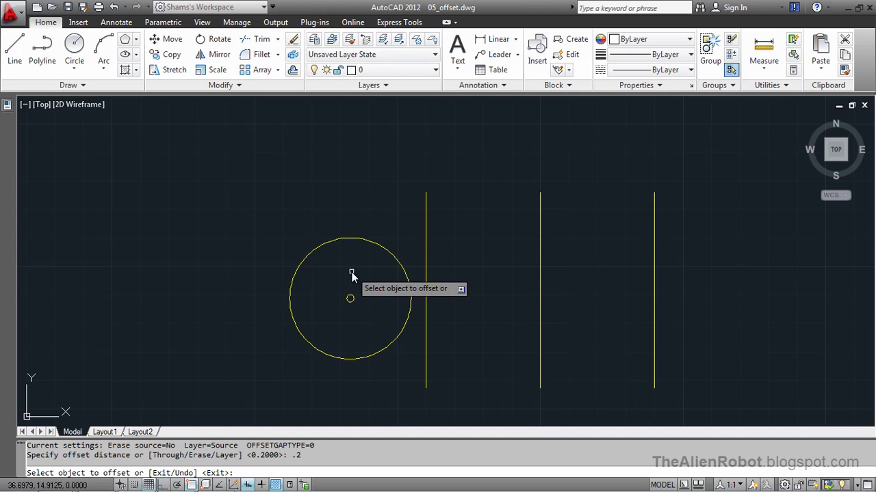
click(365, 241)
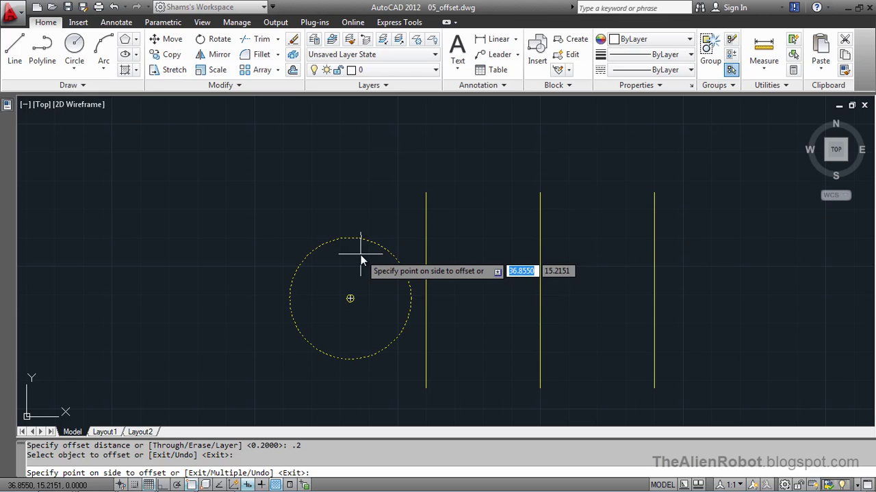
click(361, 260)
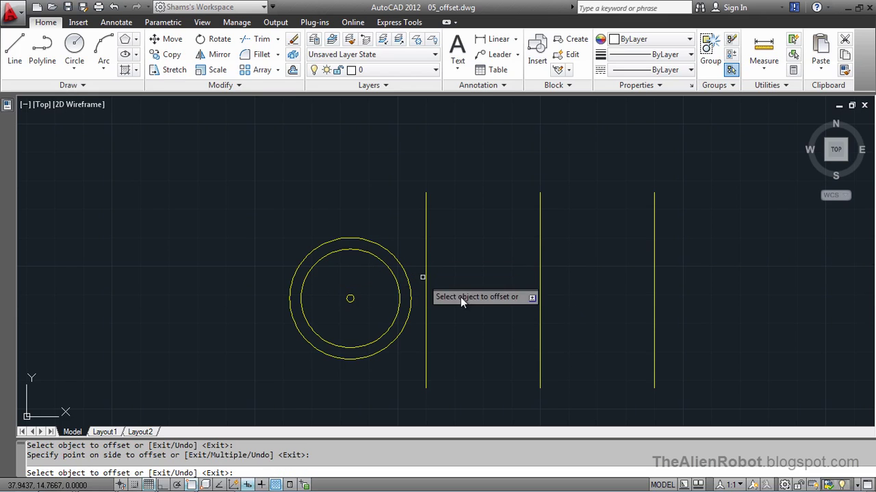
Step: Offset the left and bottom edges of the dimensioned square 0.75 units inward
middle_drag(755, 281, 432, 273)
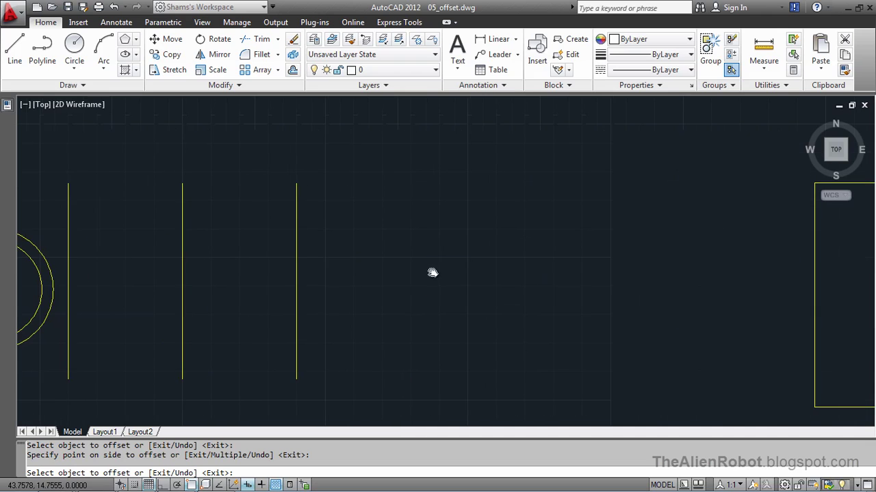
mouse_move(713, 283)
middle_down()
mouse_move(260, 232)
mouse_move(356, 253)
middle_up()
scroll(257, 239, down, 1)
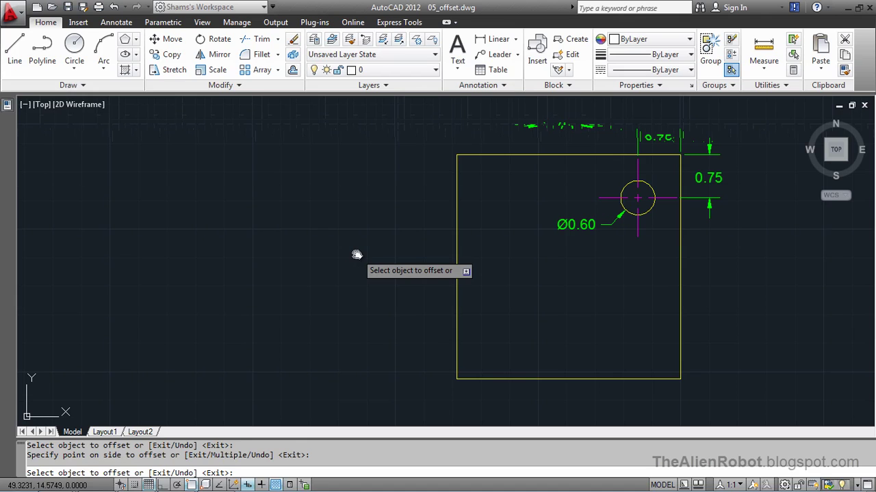
key(Escape)
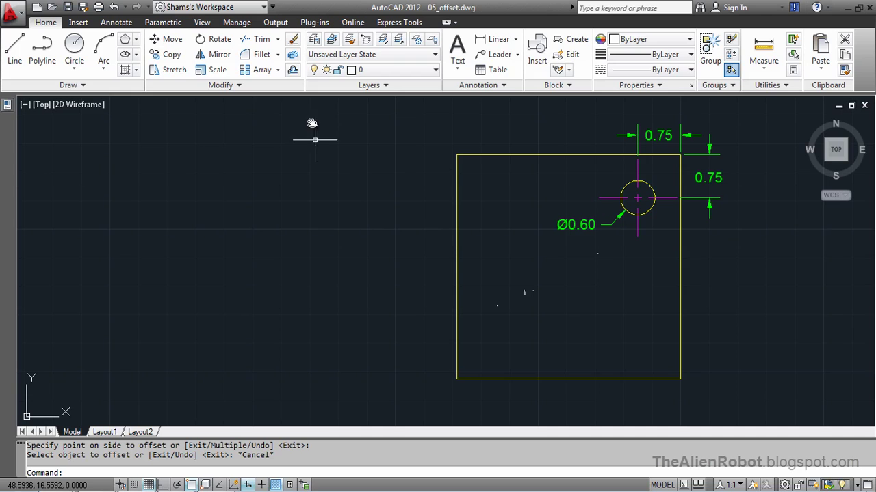
click(294, 71)
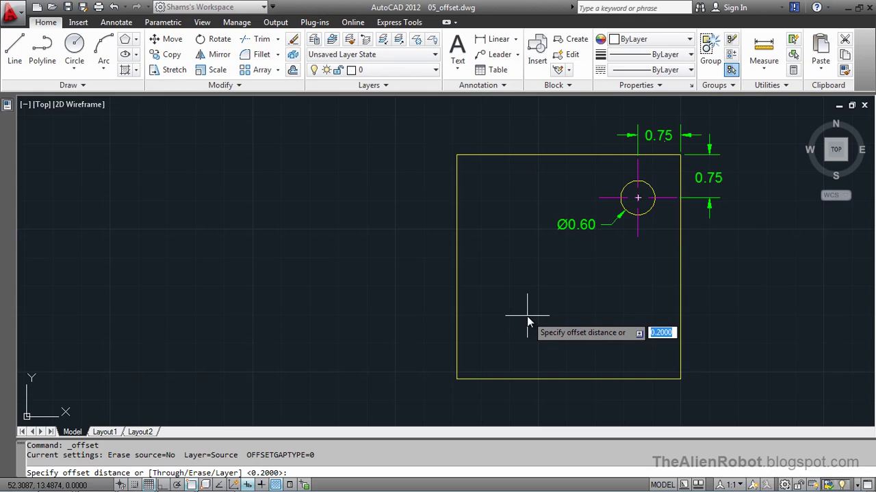
text(0.75)
key(Return)
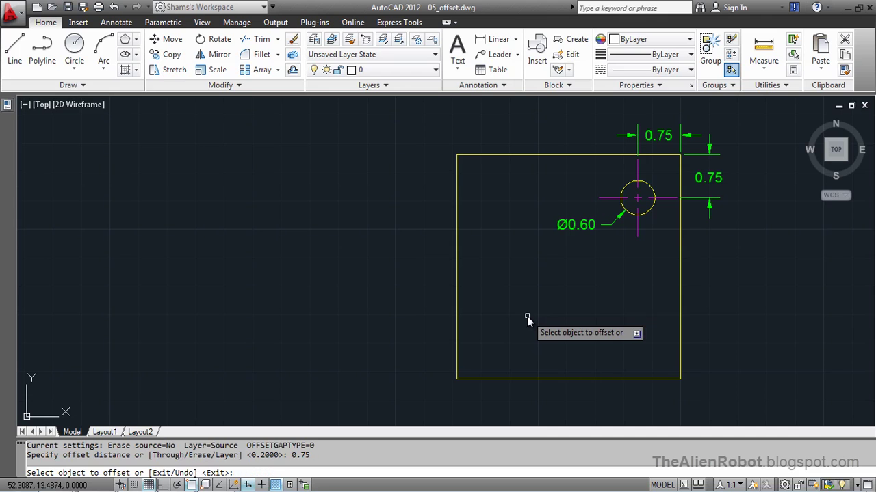
click(456, 308)
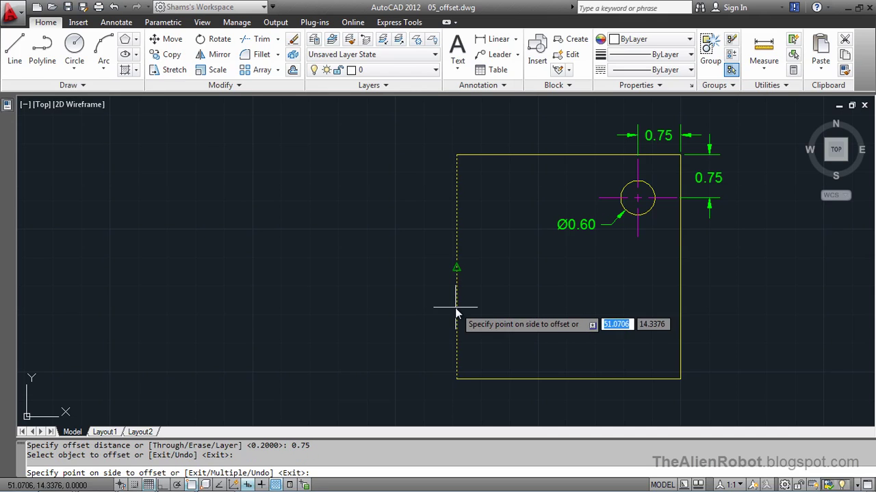
click(497, 305)
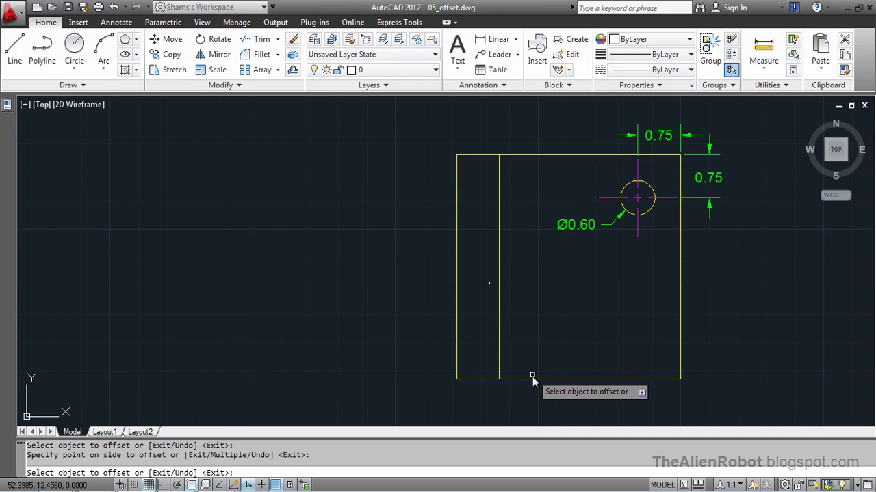
click(531, 378)
click(534, 345)
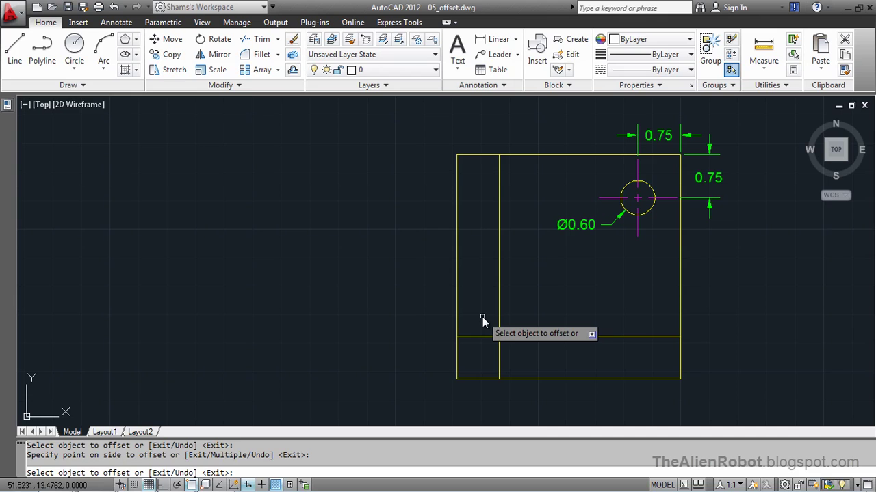
key(Escape)
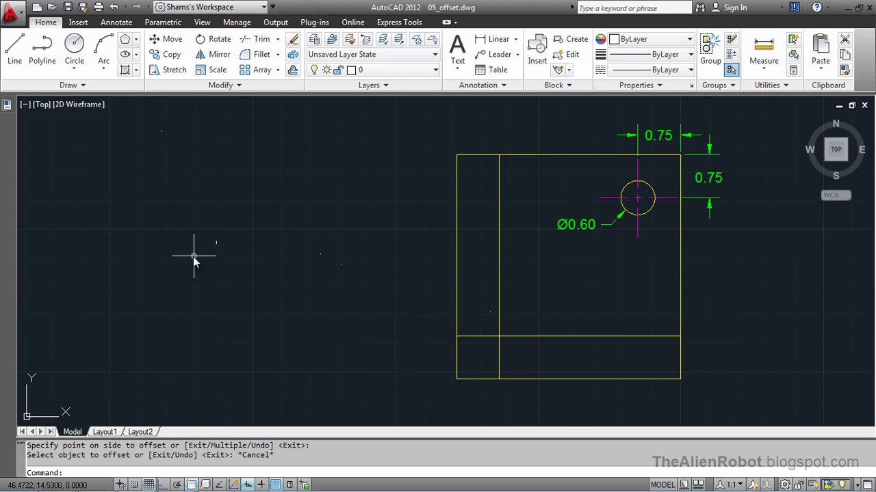
Step: Draw a circle of diameter 0.60 centred on the intersection of the two offset lines in the square
click(74, 43)
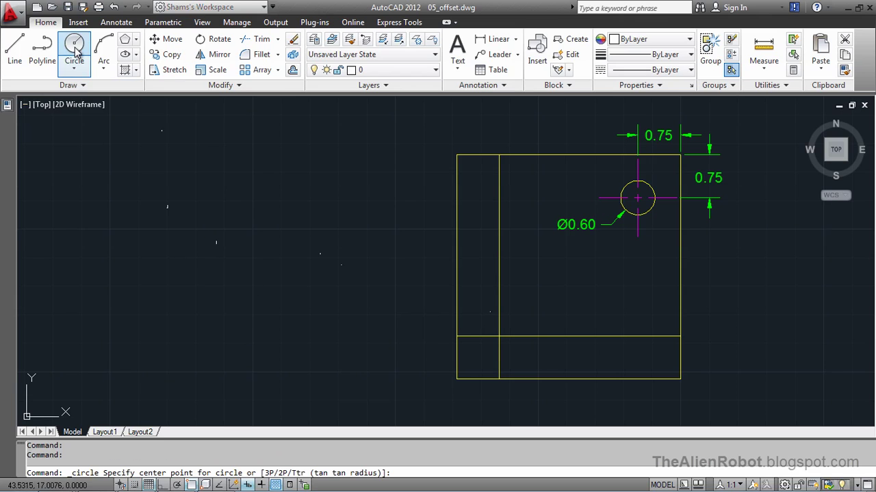
shift+right_click(509, 324)
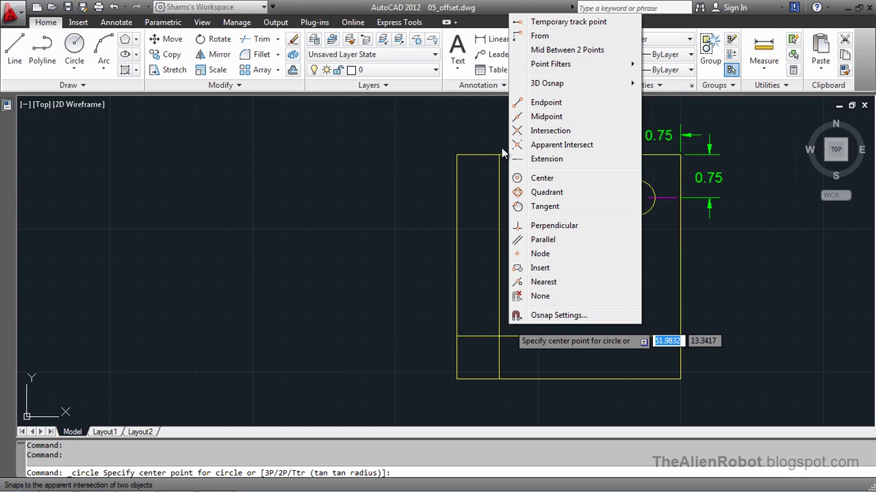
click(544, 131)
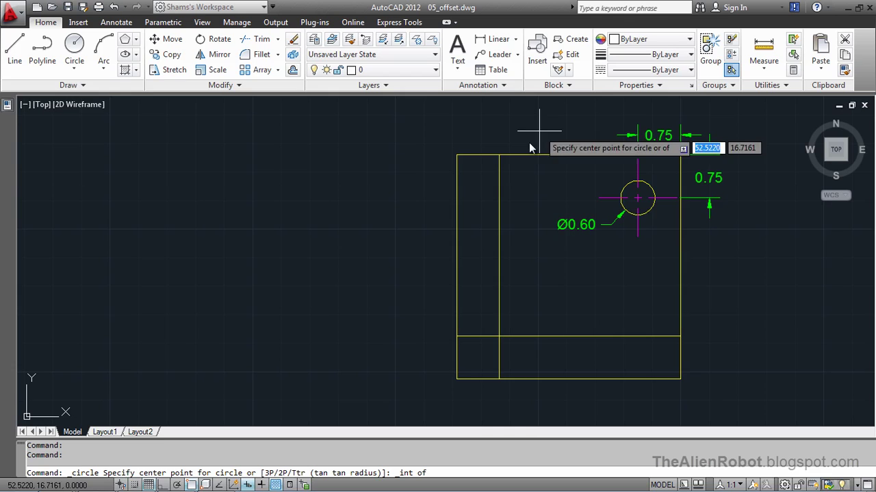
click(499, 335)
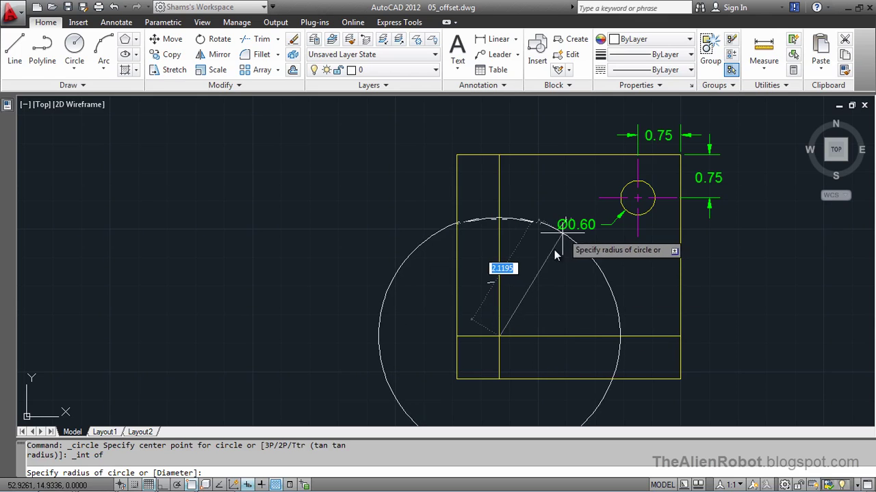
right_click(532, 313)
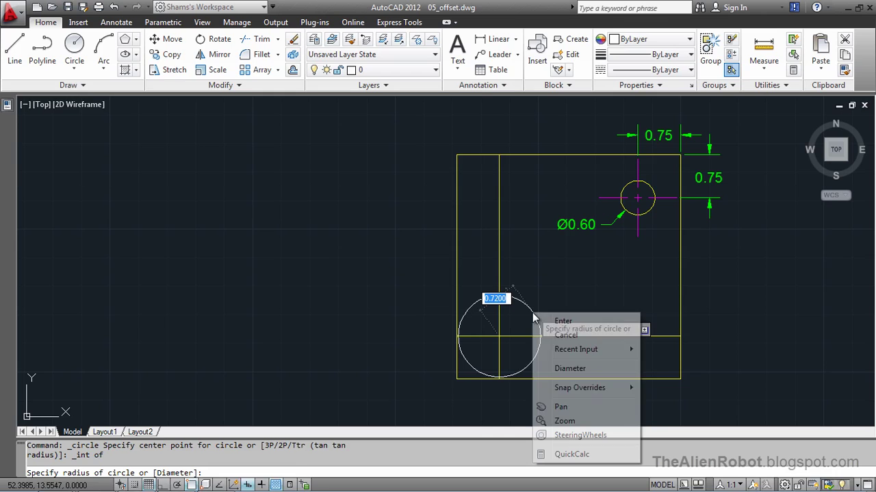
click(566, 369)
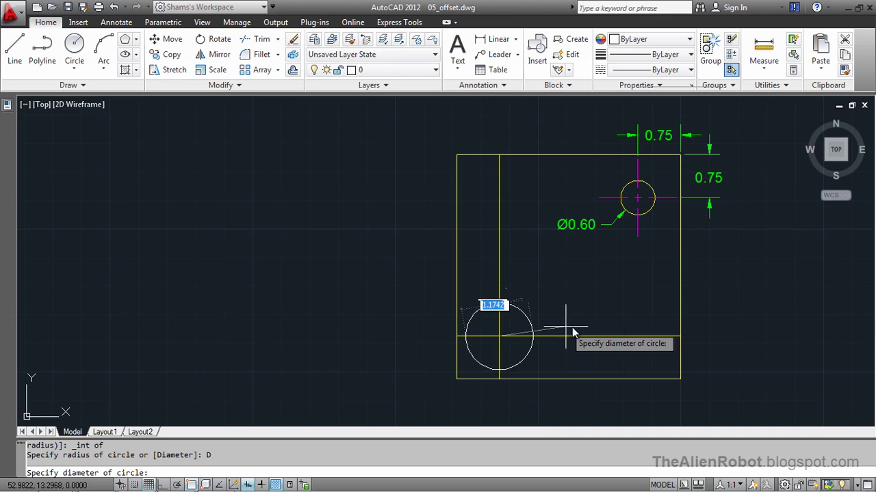
text(0.60)
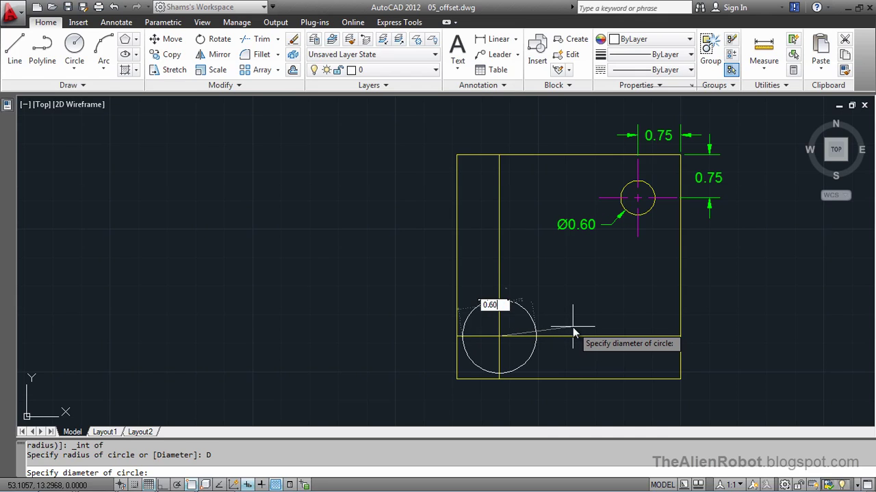
key(Return)
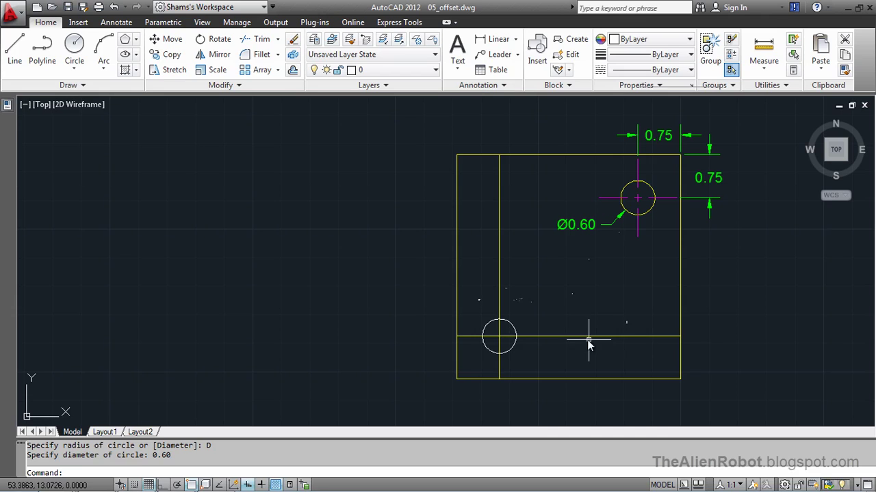
Step: Erase the horizontal and vertical offset construction lines inside the square
click(573, 337)
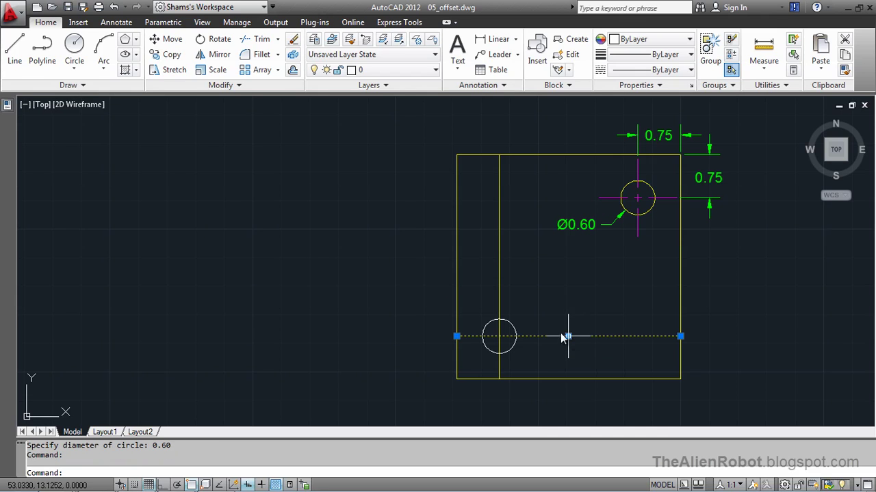
click(500, 266)
key(Delete)
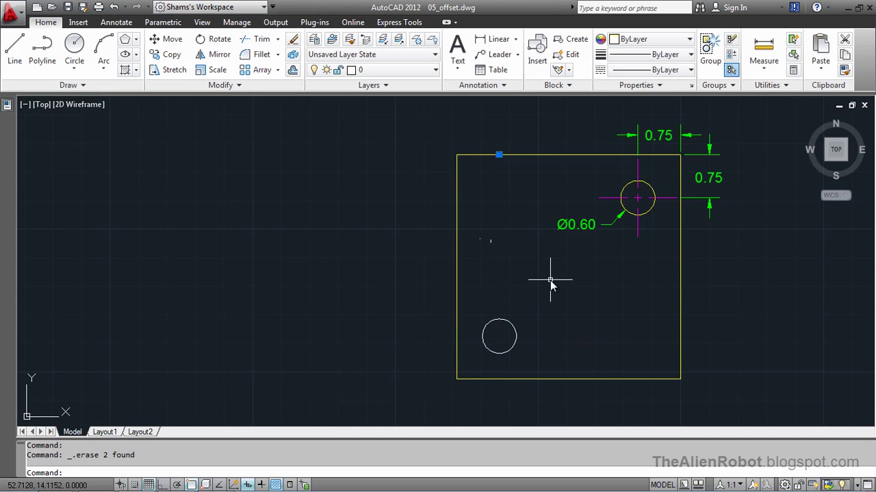
Step: Turn on Ortho mode and draw a vertical centre line below the dimensioned slotted plate, in line with its left hole
middle_drag(757, 304, 407, 297)
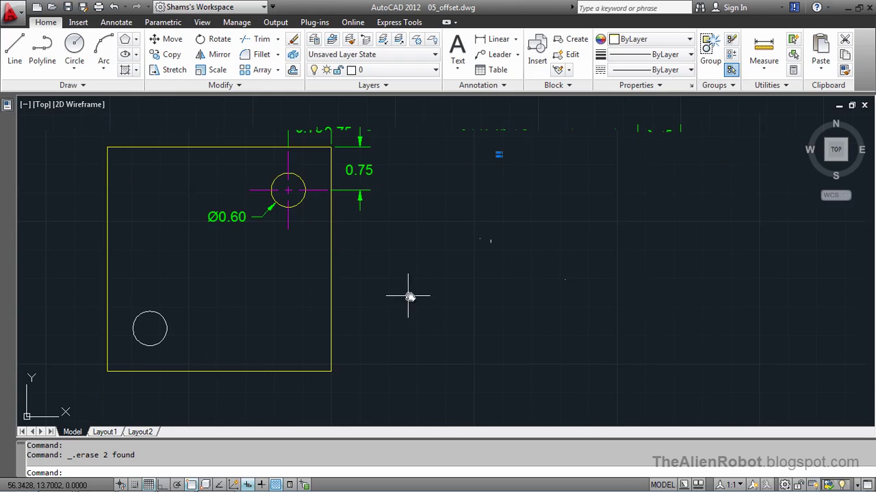
middle_drag(748, 297, 268, 303)
middle_drag(709, 351, 273, 345)
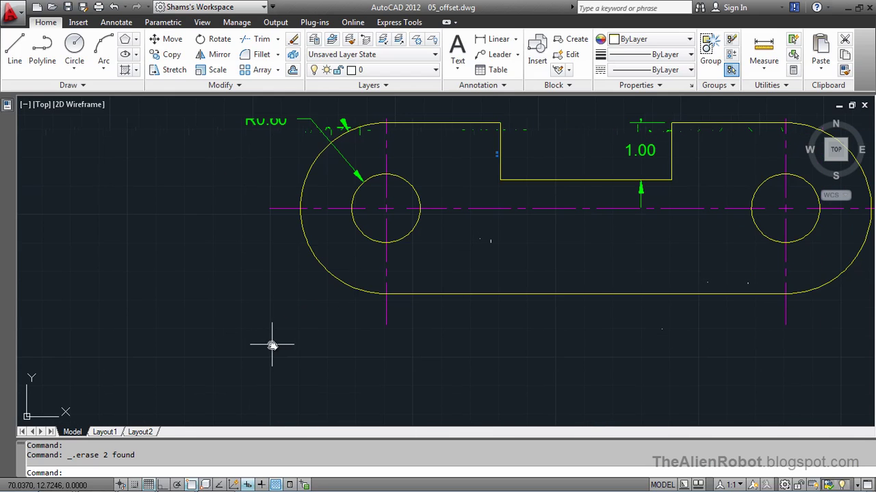
scroll(498, 293, down, 2)
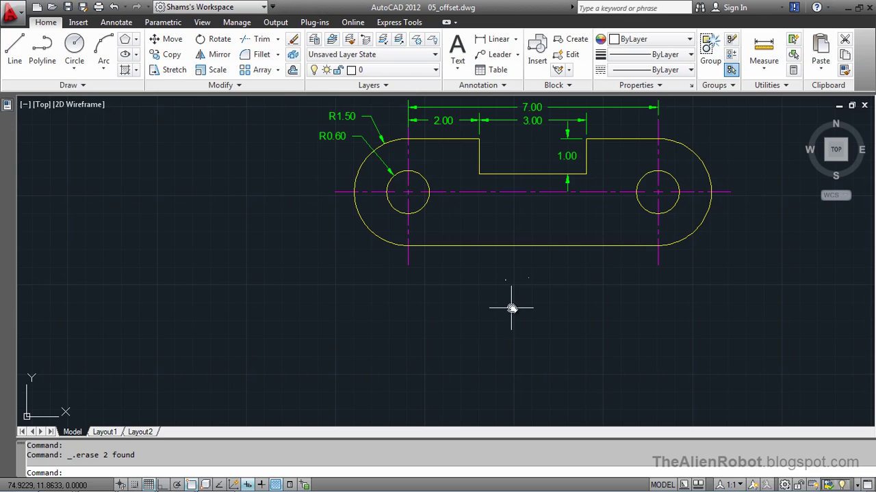
middle_drag(536, 323, 524, 307)
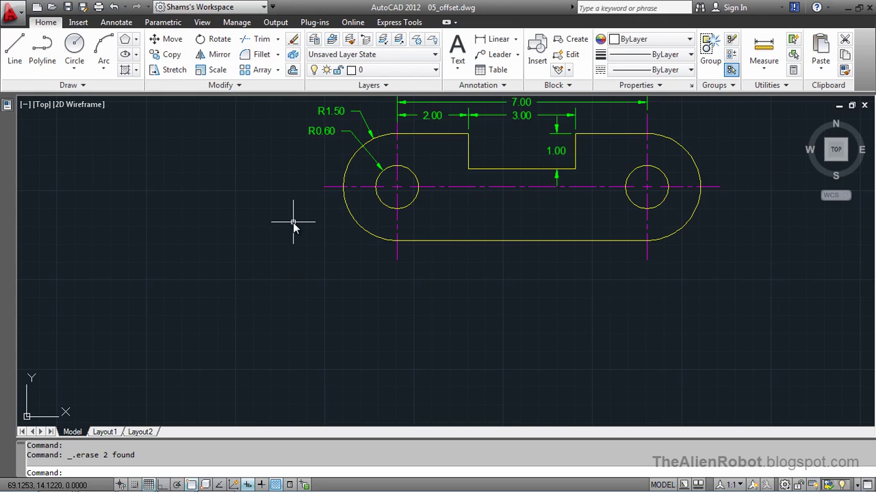
click(16, 52)
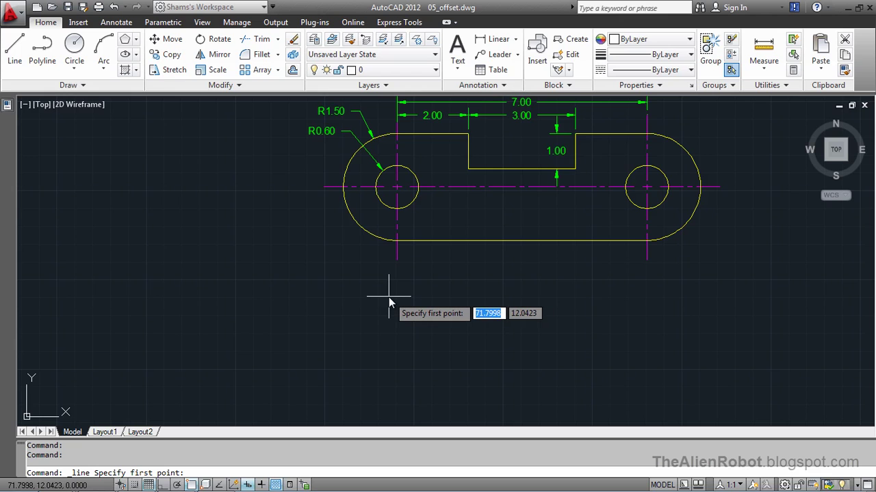
scroll(388, 296, down, 1)
scroll(388, 297, up, 1)
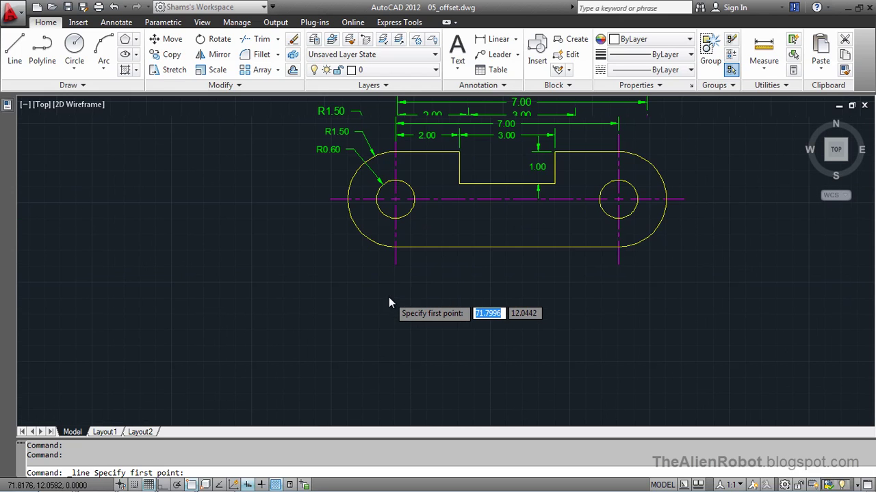
middle_drag(466, 317, 465, 301)
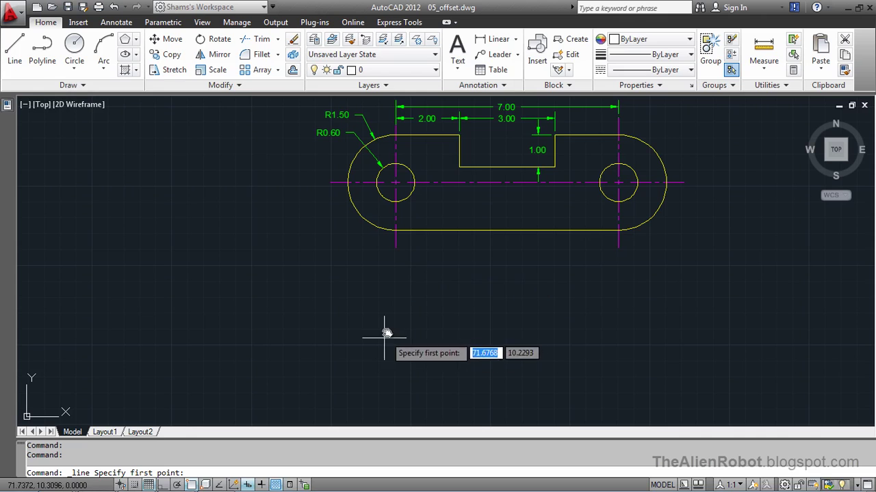
click(395, 261)
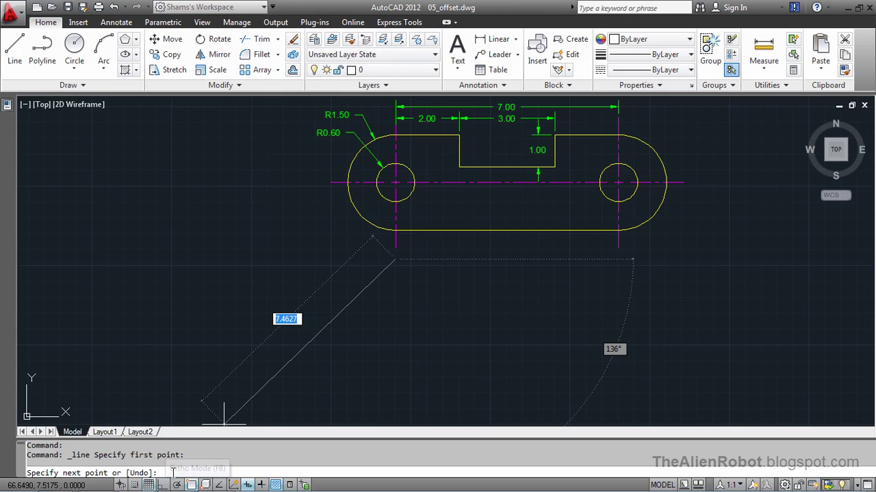
click(165, 485)
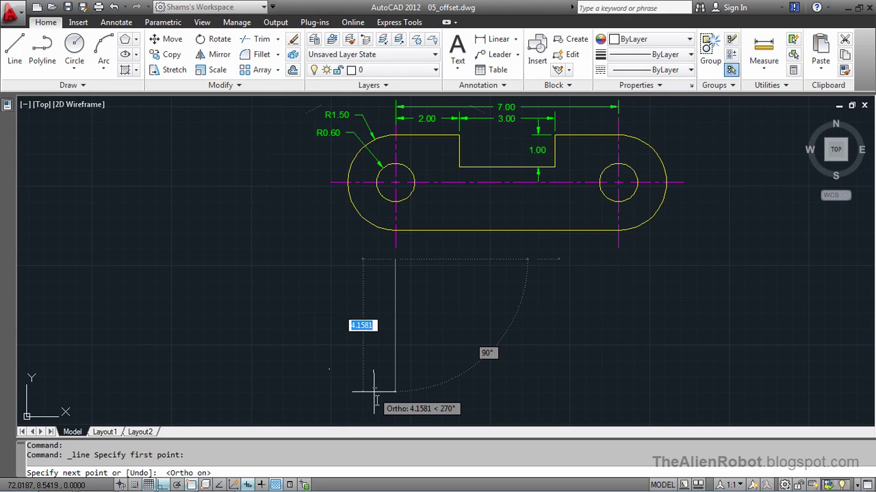
click(472, 407)
key(Escape)
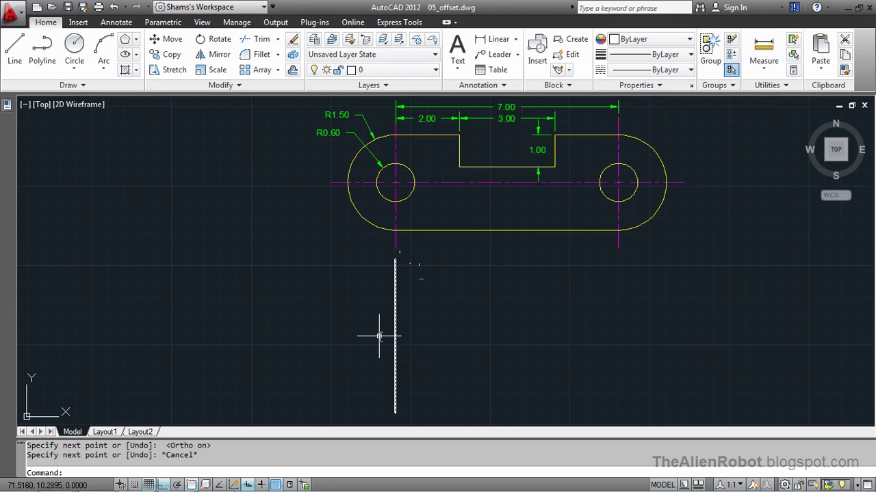
Step: Draw a long horizontal centre line crossing the vertical line near its middle and extending right past the plate's right hole
click(16, 60)
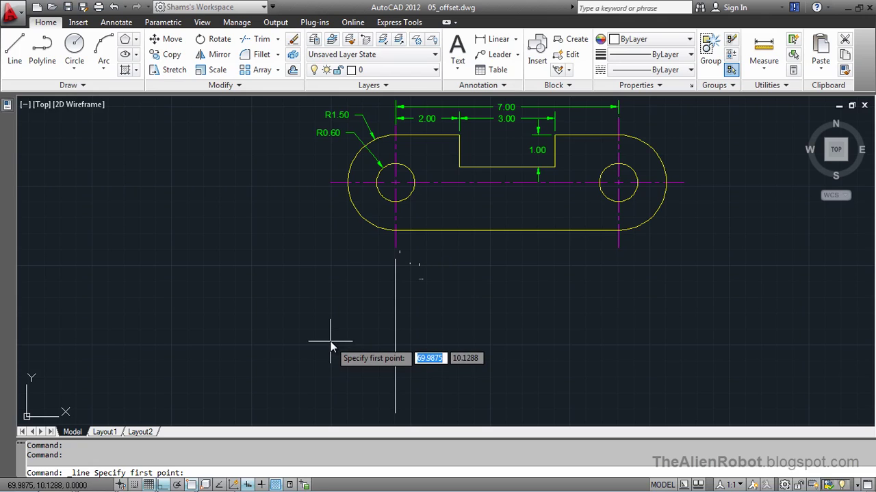
click(330, 340)
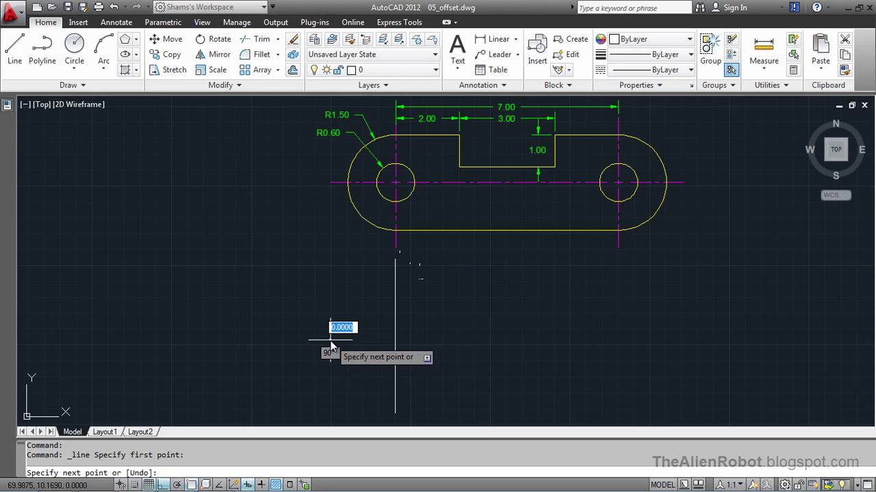
click(696, 297)
key(Escape)
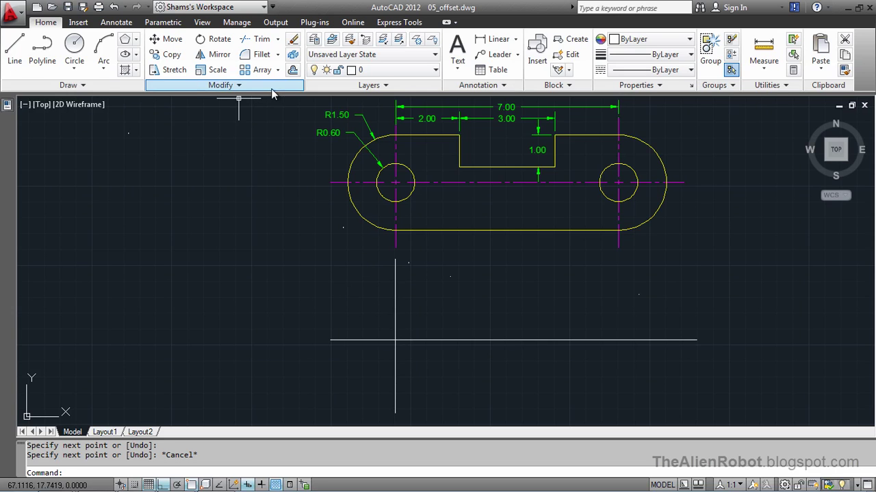
Step: Offset the vertical centre line 7 units to the right
click(292, 72)
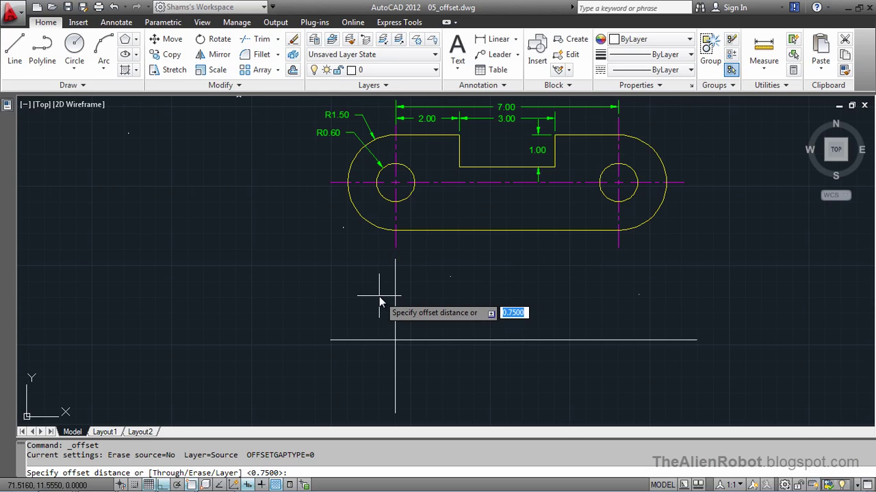
text(7)
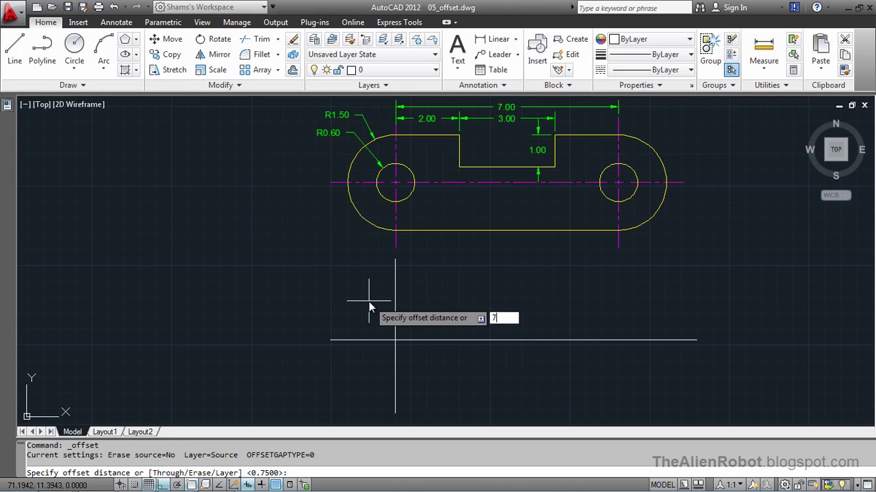
key(Return)
click(393, 296)
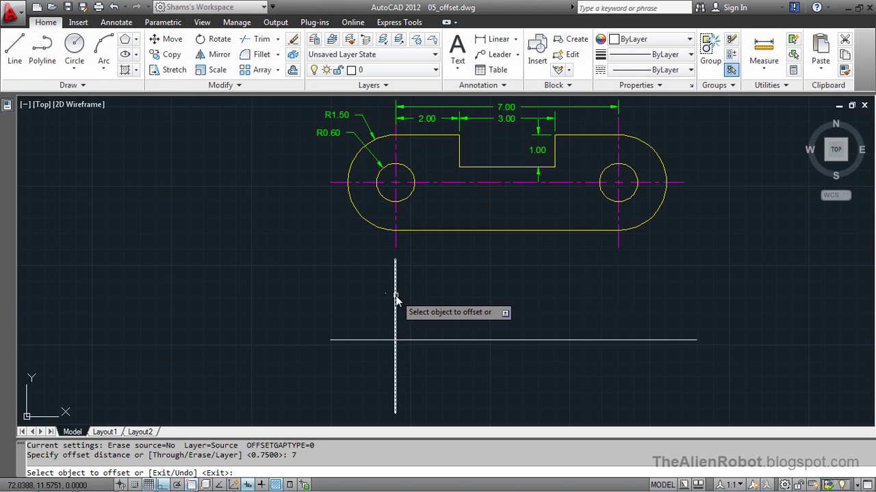
click(446, 293)
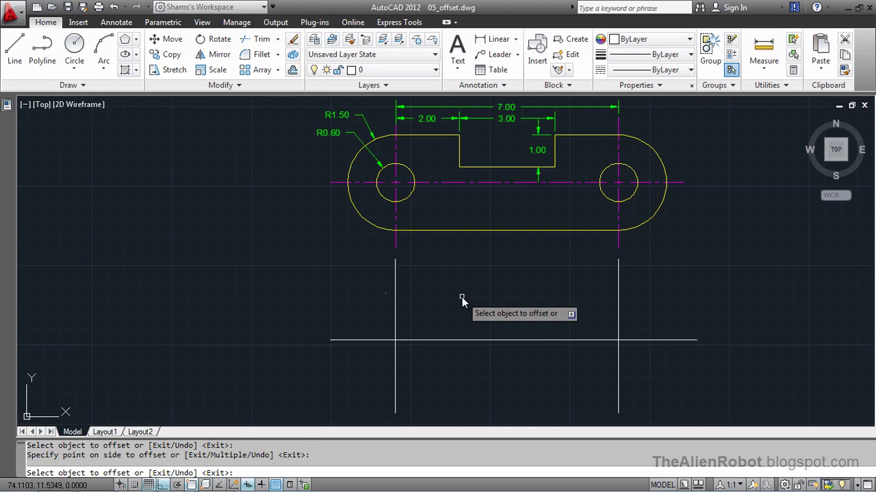
key(Escape)
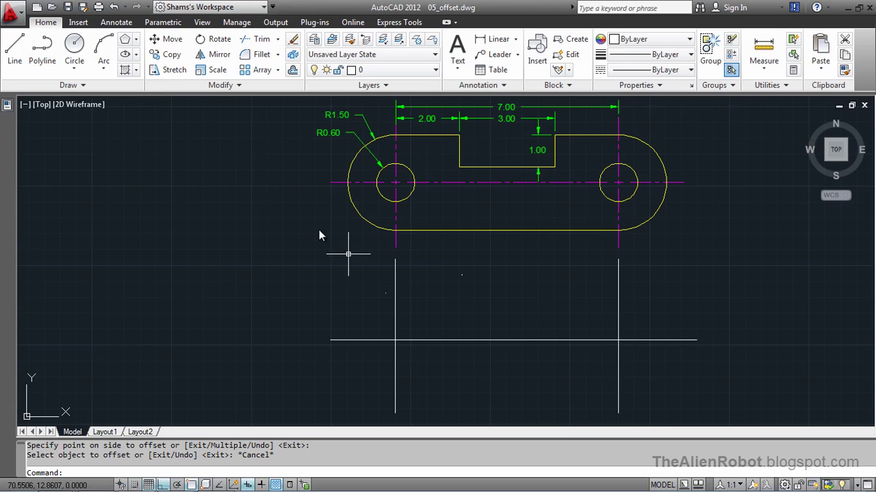
Step: Draw a circle of radius 0.6 centred on the intersection of the left vertical and horizontal centre lines
click(73, 44)
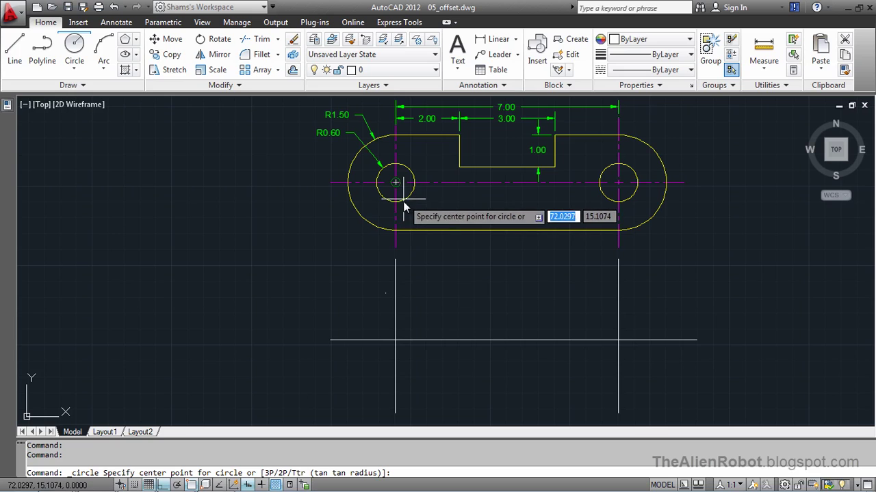
shift+right_click(409, 332)
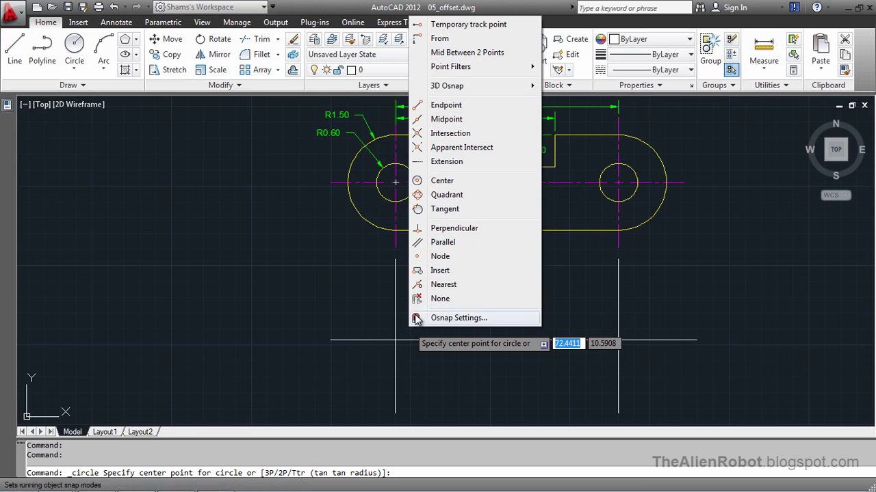
click(446, 134)
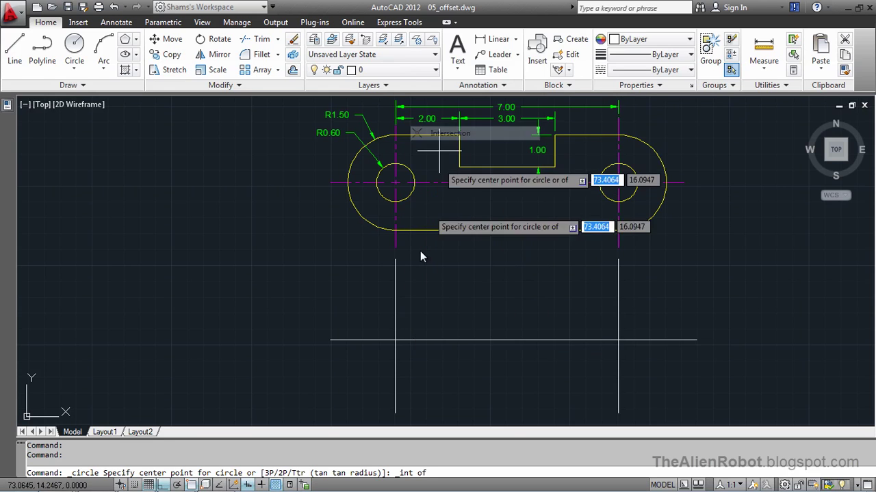
click(395, 341)
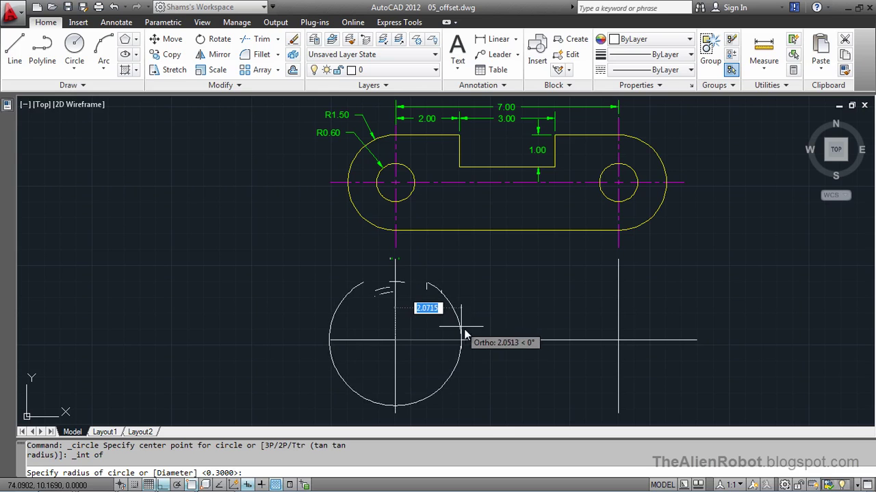
text(.6)
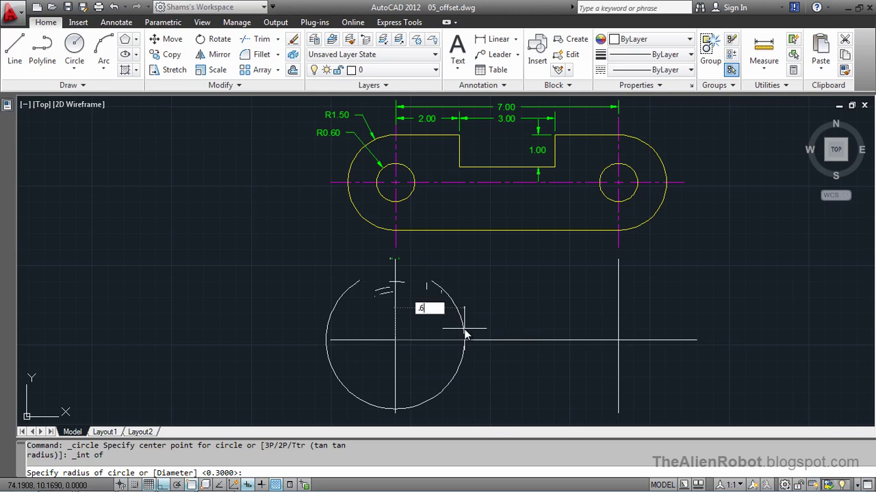
key(Return)
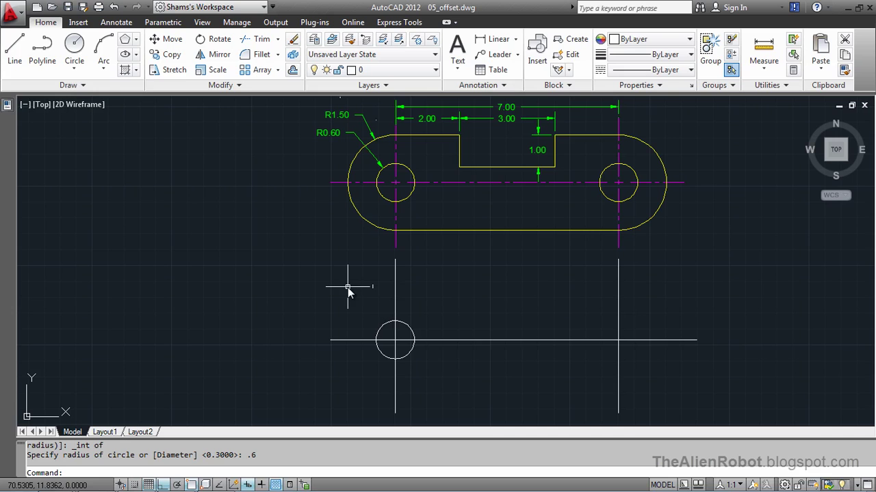
Step: Draw a circle of radius 1.5 concentric with the small circle at the left intersection
key(Return)
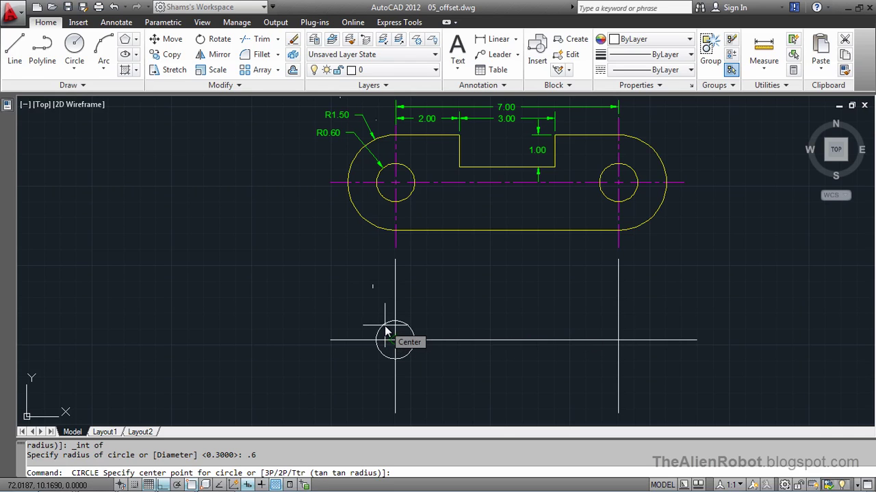
click(385, 332)
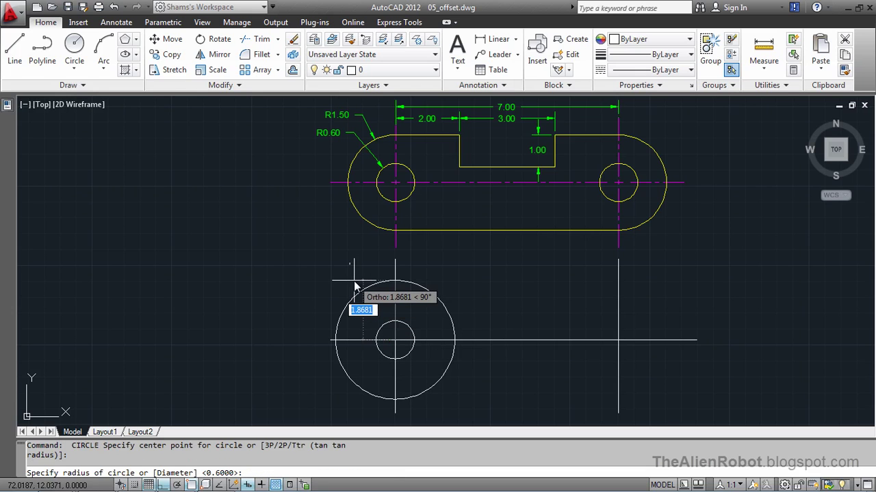
text(1.5)
key(Return)
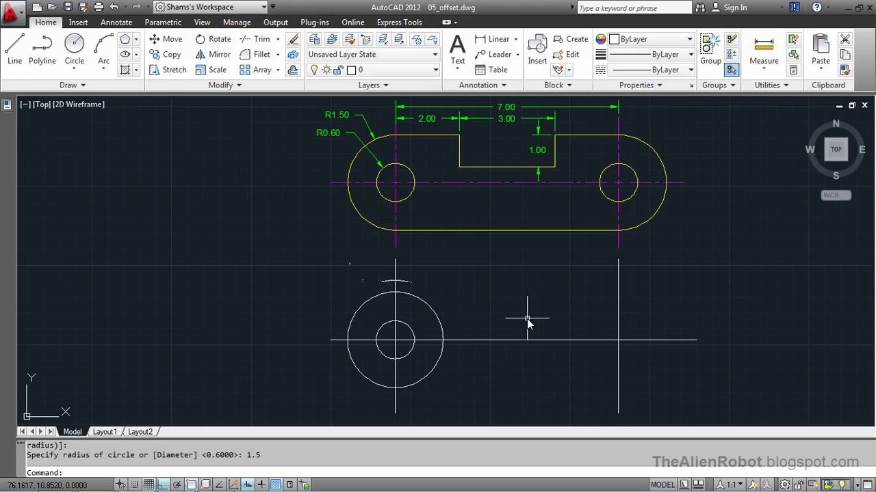
Step: Copy both concentric circles from their common centre to the intersection of the right vertical and horizontal centre lines
click(171, 55)
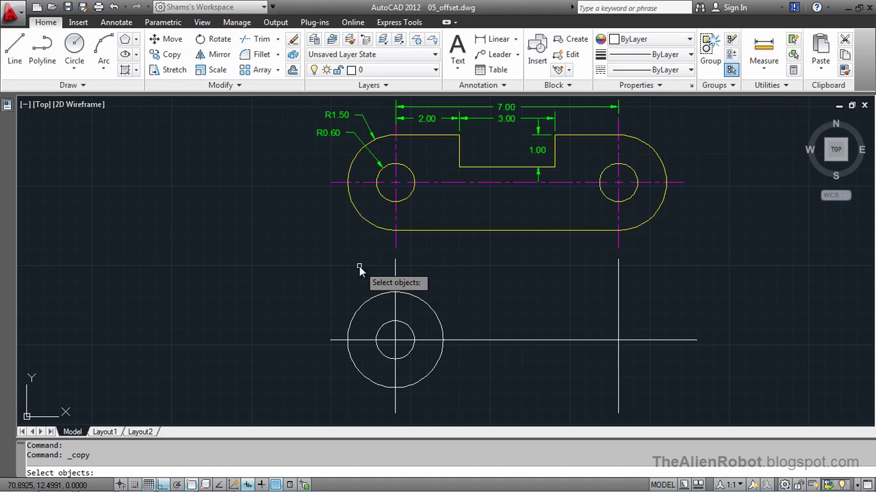
click(405, 327)
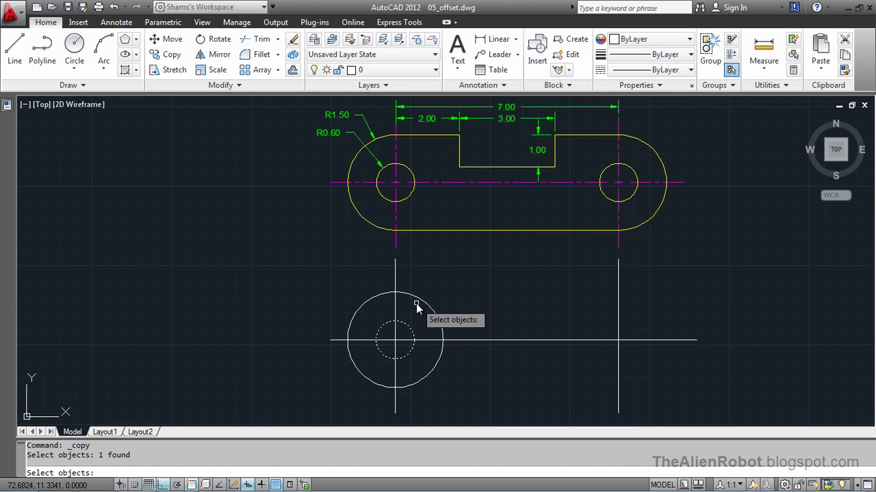
click(422, 296)
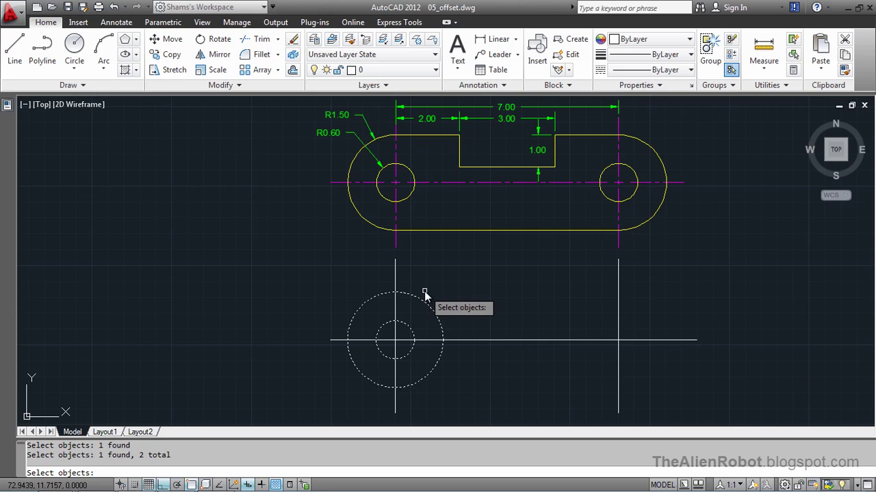
key(Return)
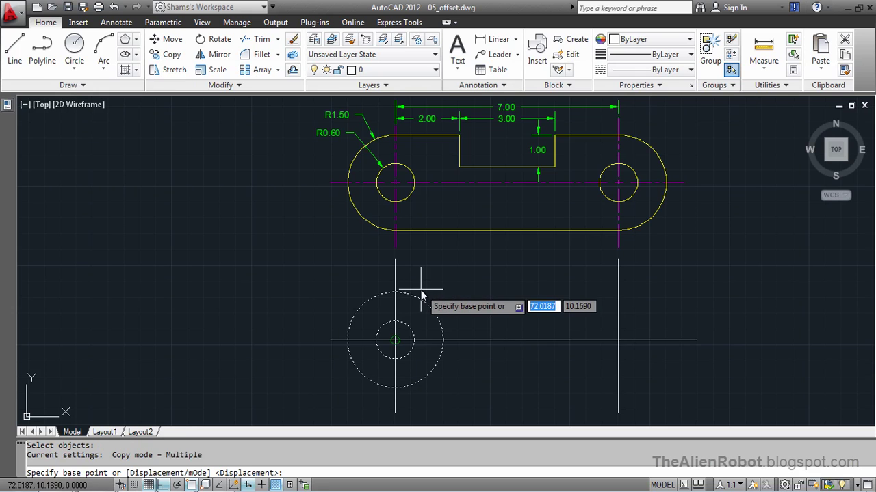
click(396, 342)
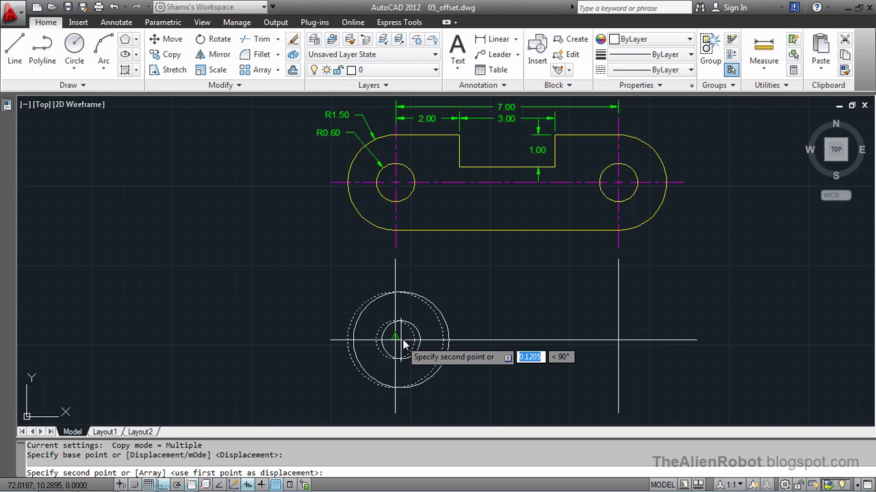
shift+right_click(610, 340)
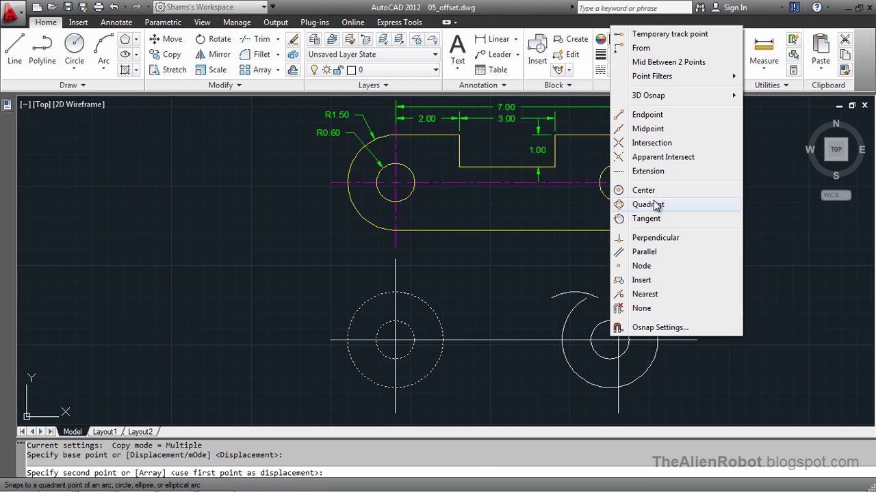
click(649, 143)
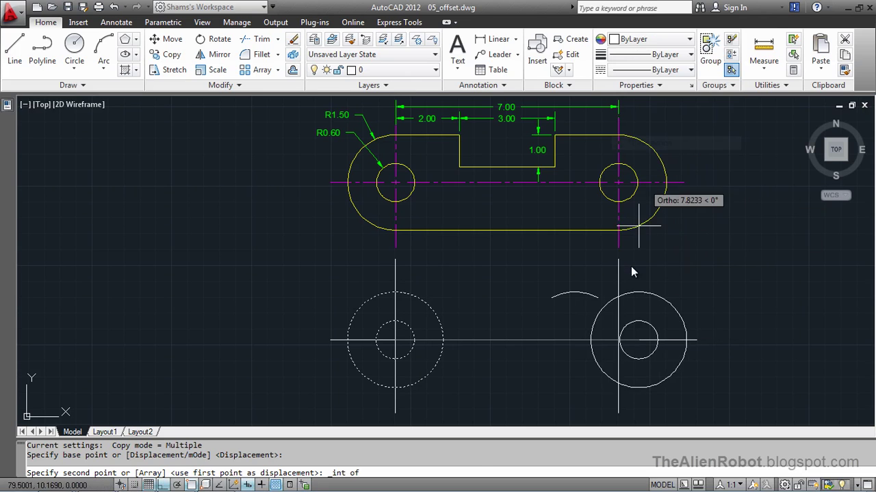
click(618, 341)
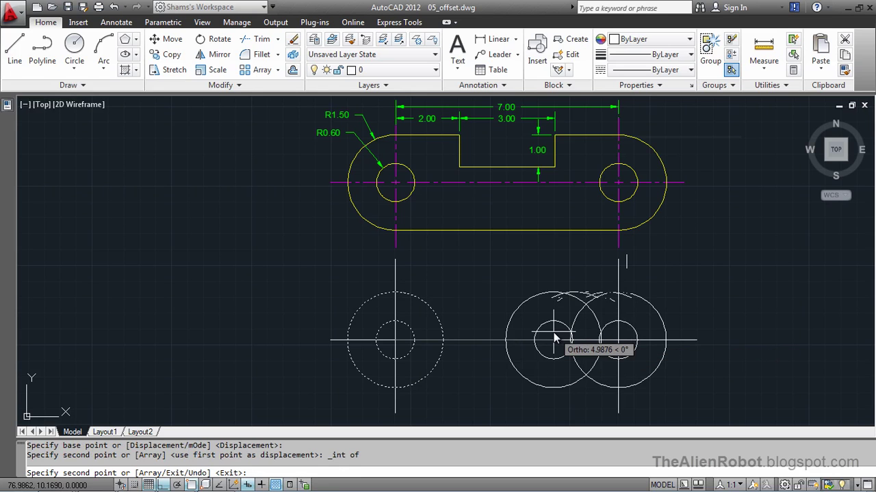
Step: Offset the horizontal centre line 1.5 units upward and 1.5 units downward
key(Return)
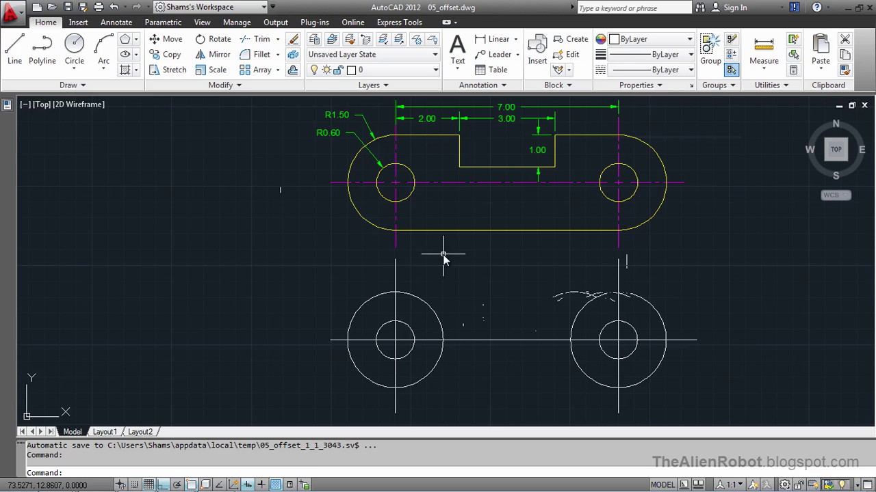
click(294, 71)
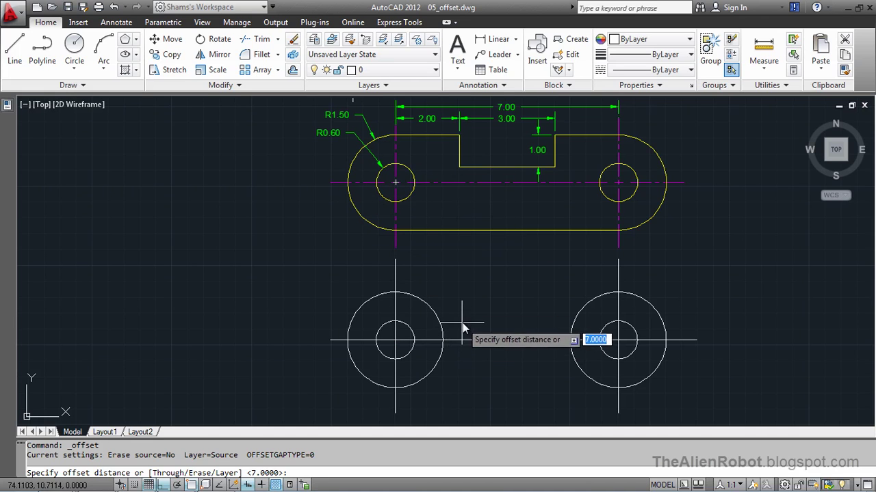
text(1.5)
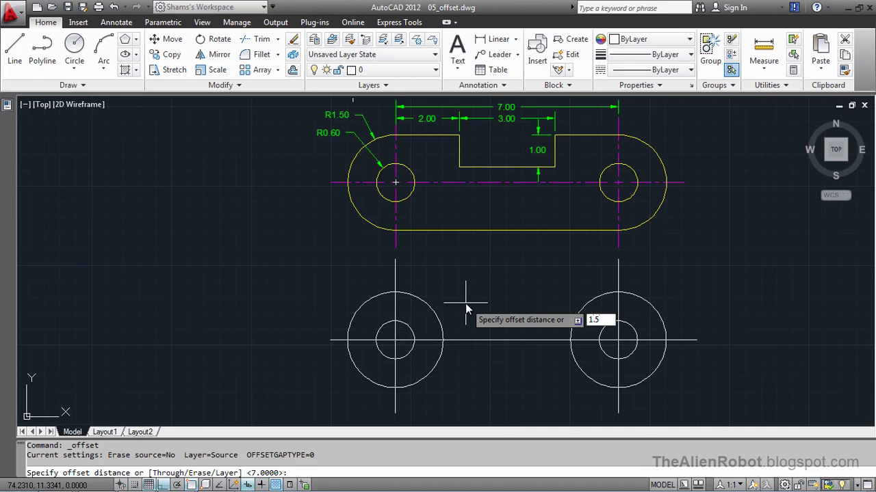
key(Return)
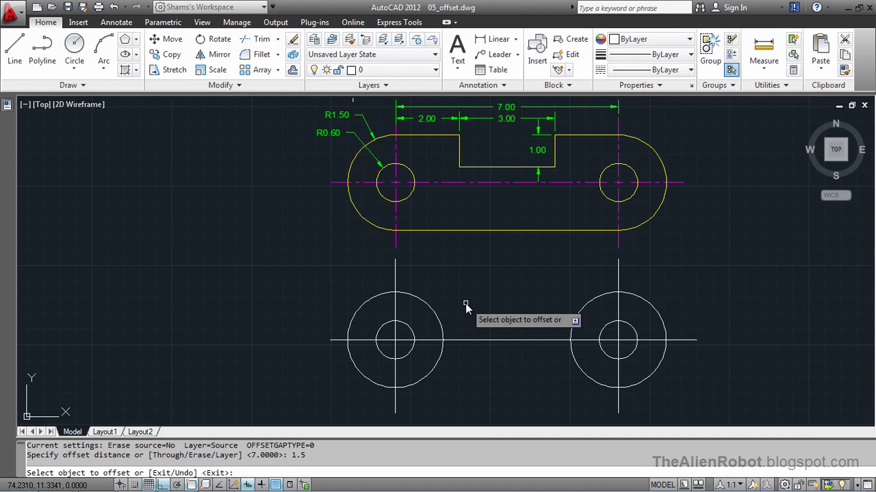
click(466, 341)
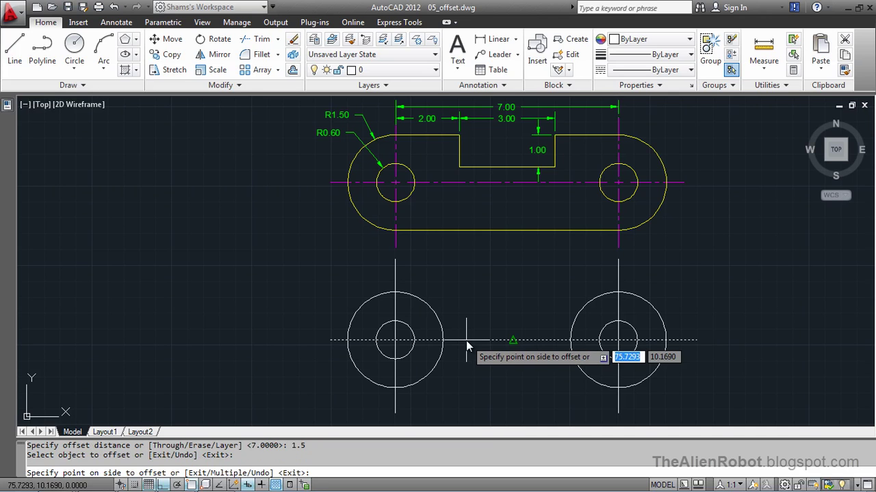
click(471, 297)
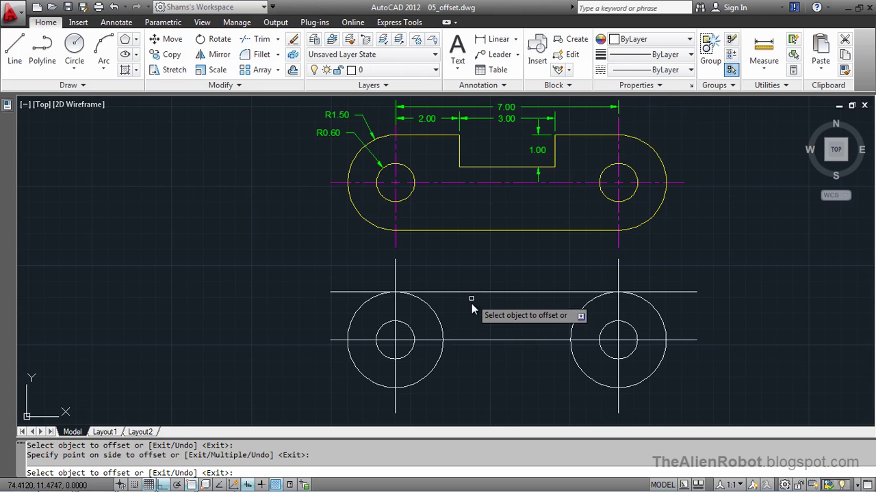
click(469, 340)
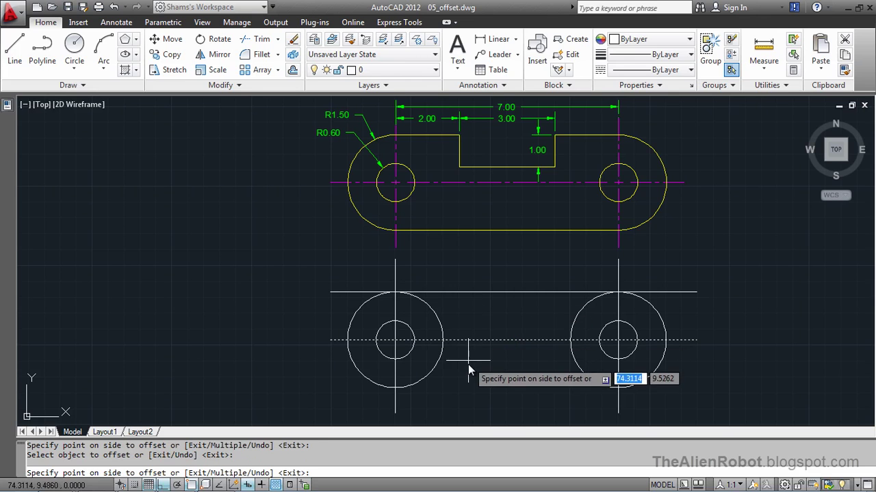
click(467, 371)
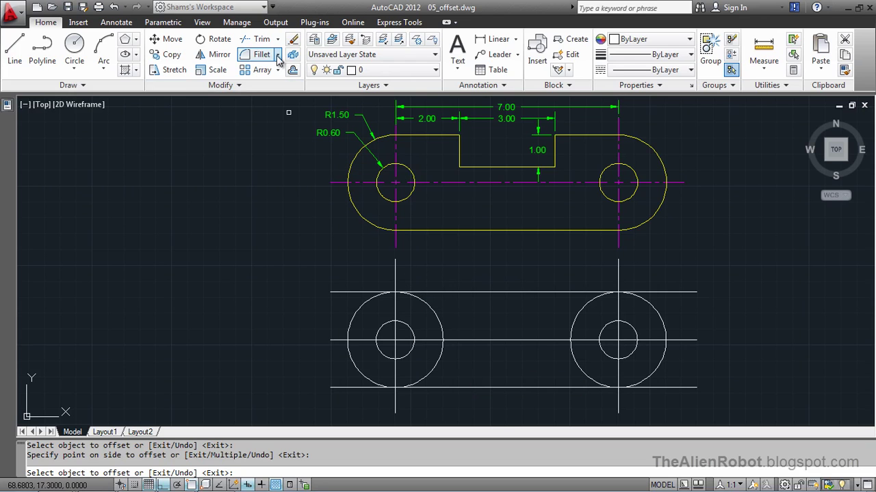
Step: Trim the overhanging ends of the upper and lower offset lines, using the two large circles as cutting edges
click(262, 39)
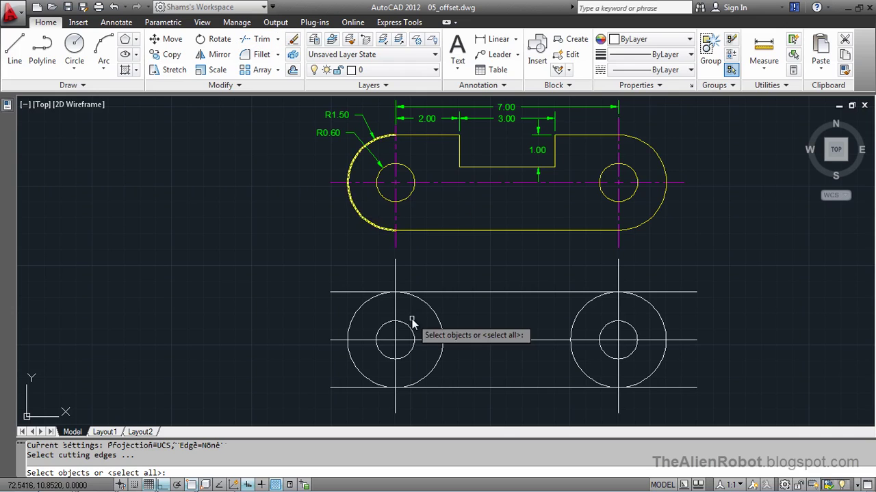
click(433, 310)
click(433, 313)
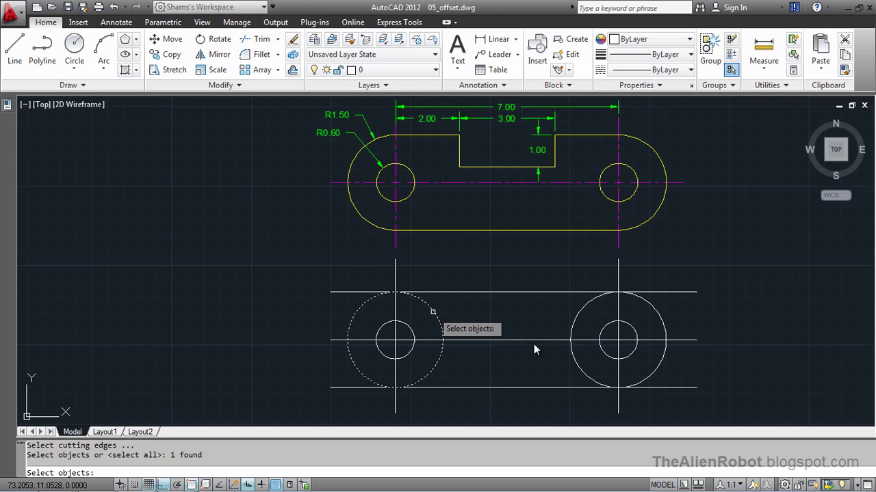
click(575, 318)
click(651, 294)
key(ctrl+z)
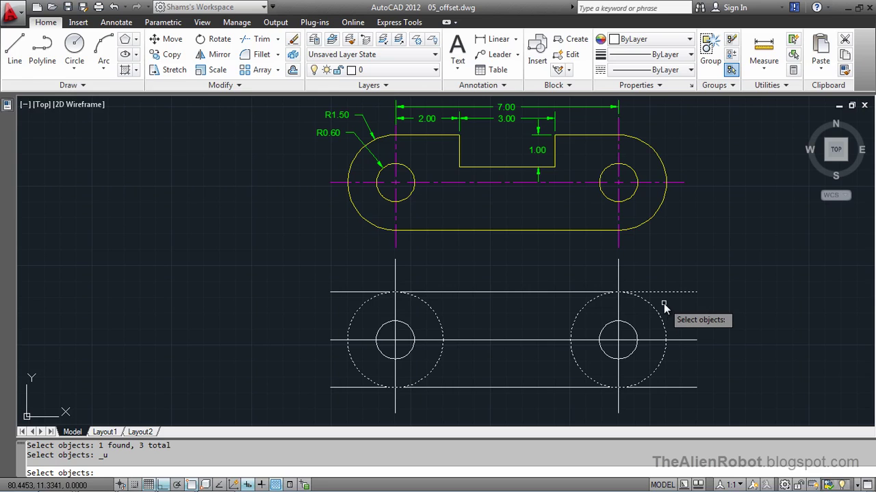
key(Return)
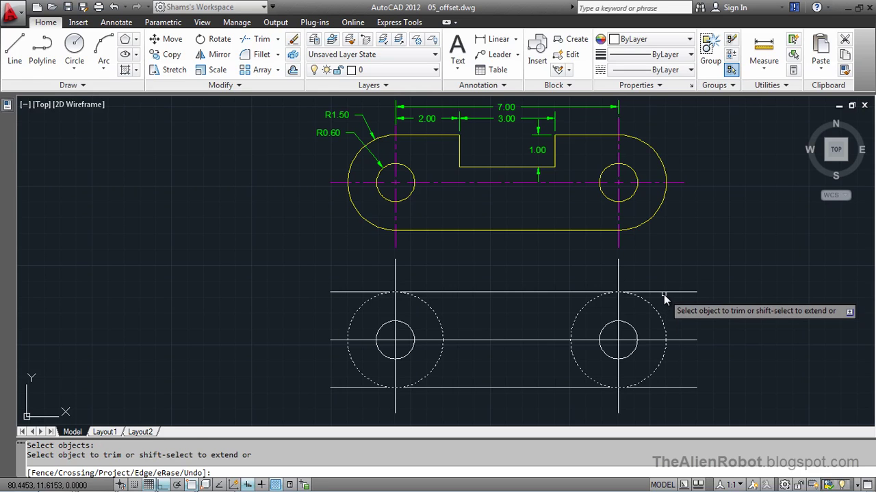
click(663, 294)
click(666, 387)
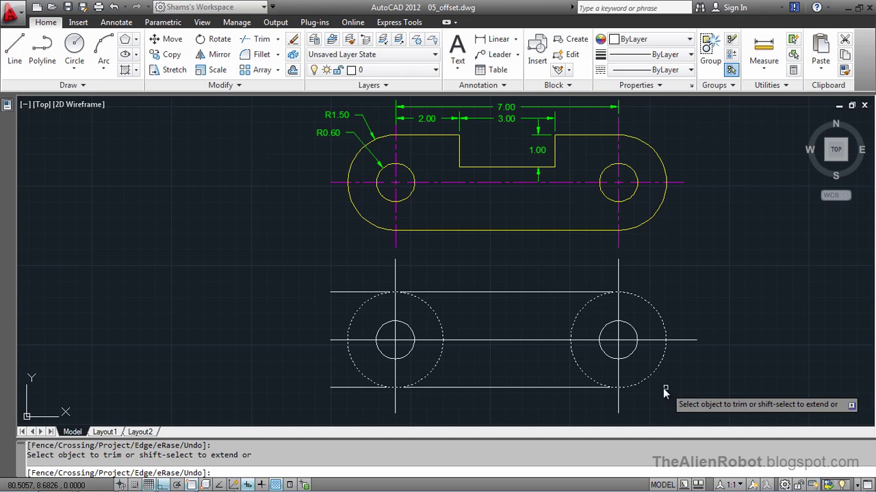
click(362, 293)
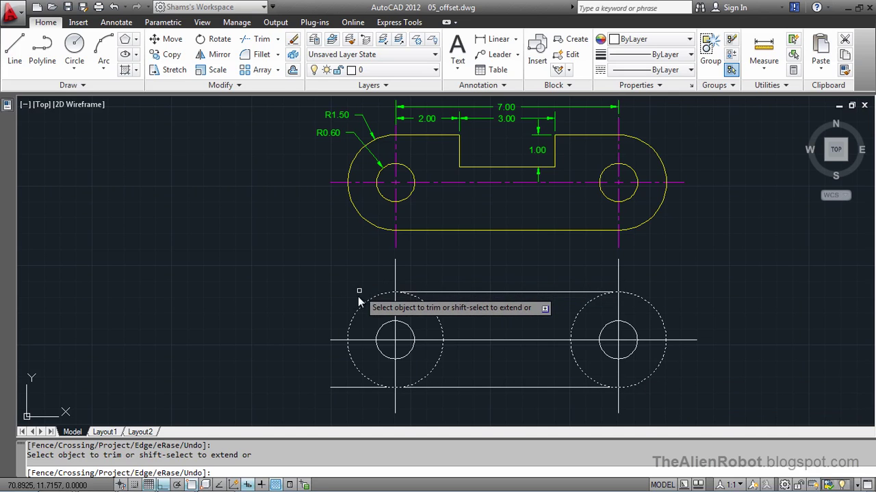
click(347, 387)
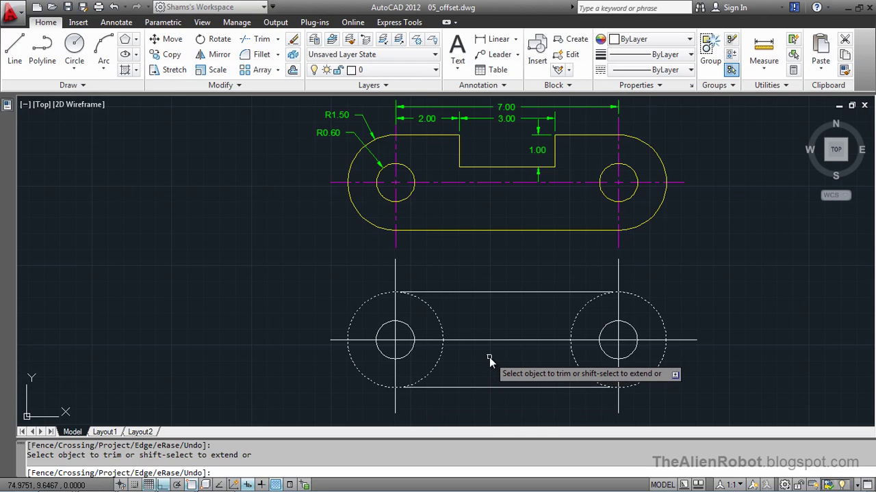
key(Escape)
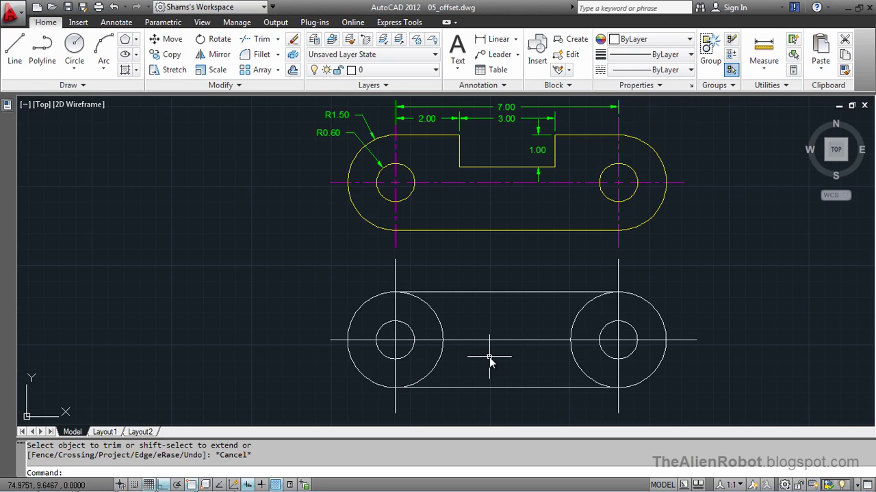
Step: Trim the inner halves of both large circles, using the two vertical centre lines as cutting edges
key(Return)
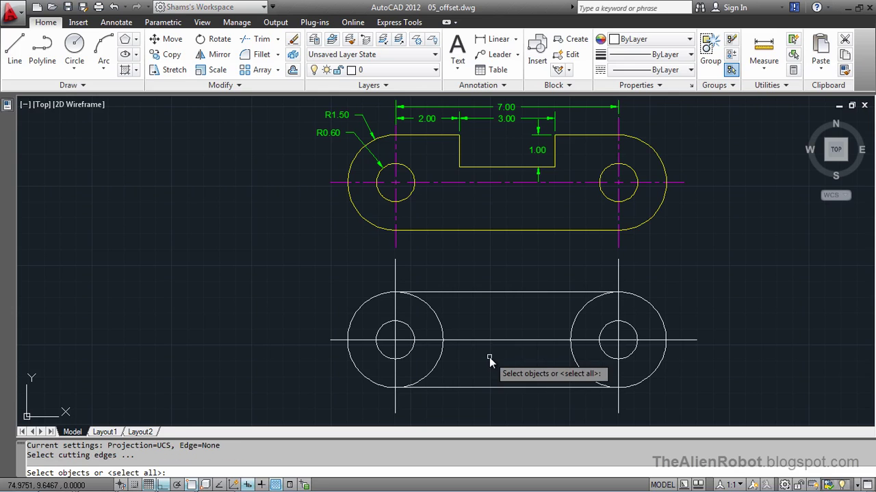
click(395, 275)
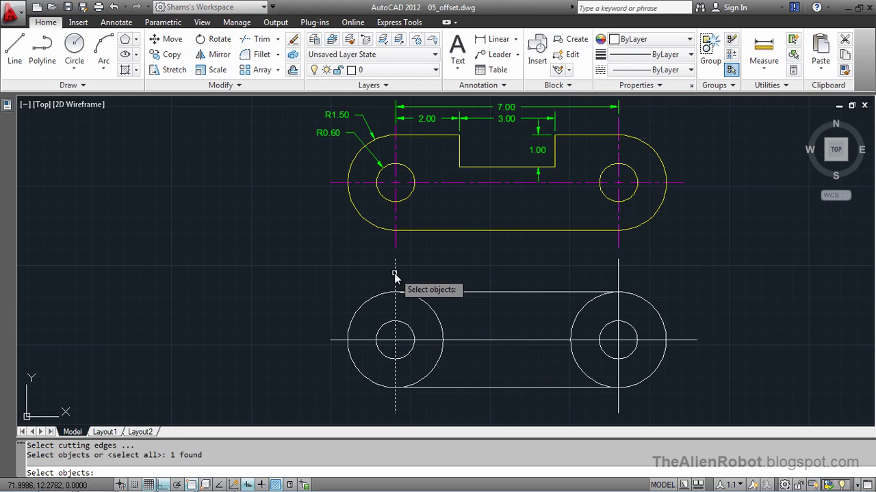
click(619, 278)
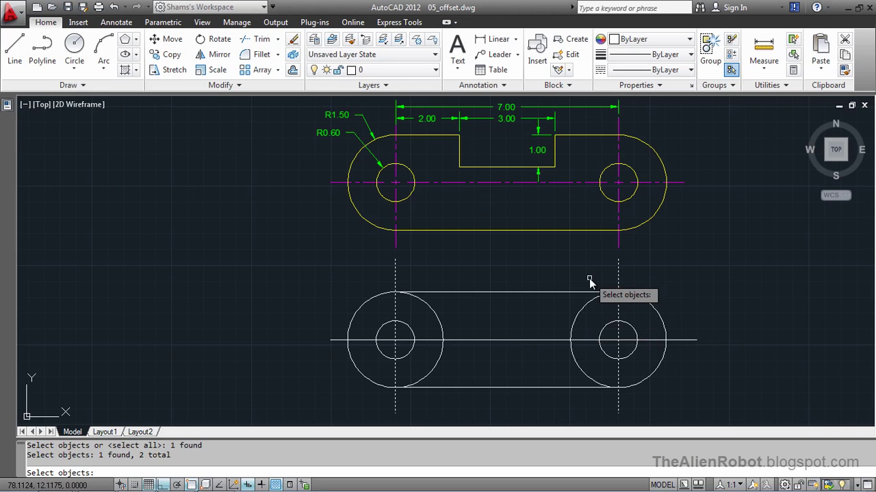
key(Return)
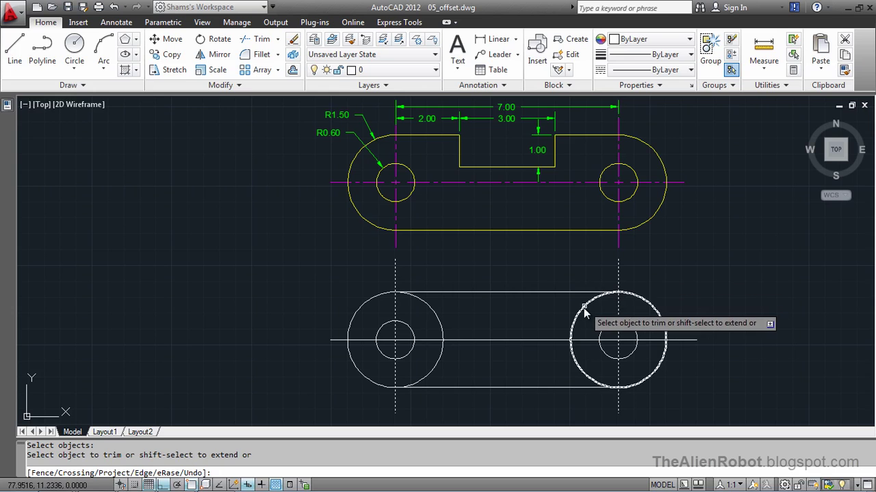
click(582, 314)
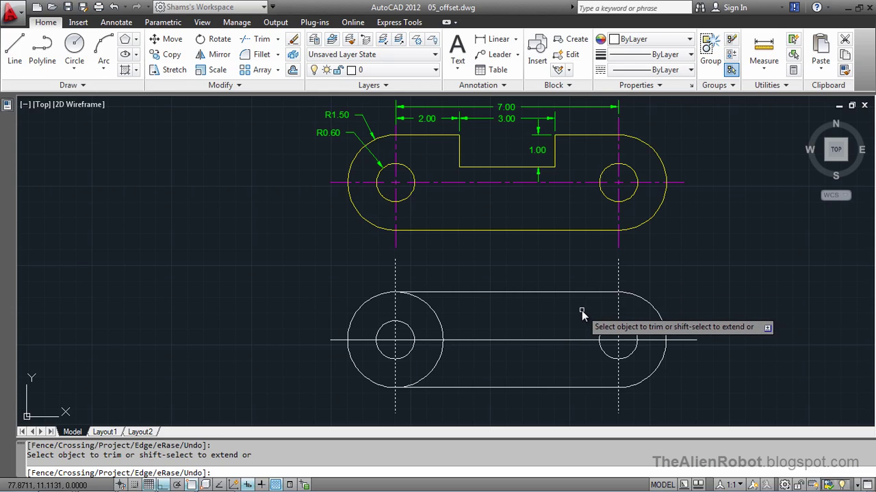
click(430, 312)
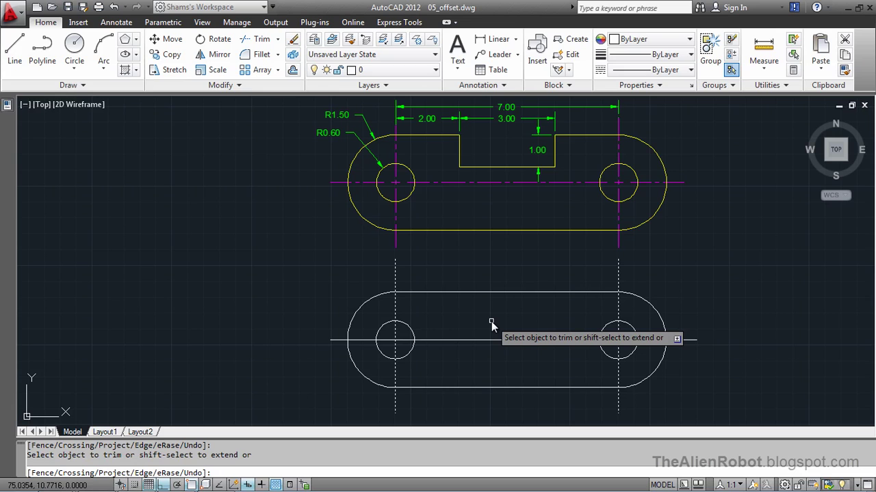
key(Escape)
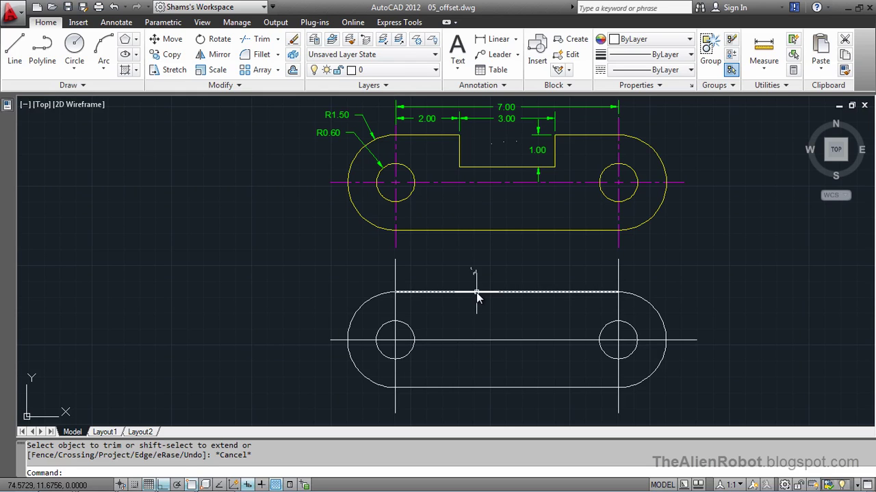
Step: Offset the plate's upper horizontal edge 1 unit downward for the notch floor
click(293, 71)
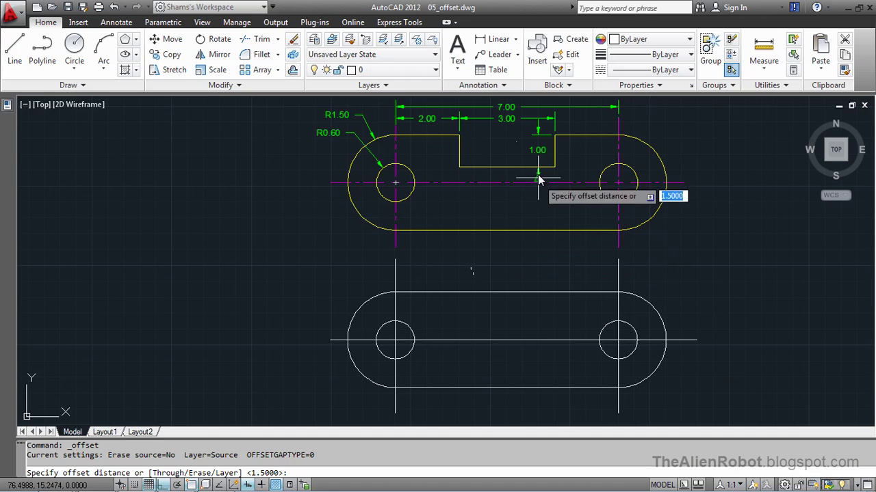
text(1)
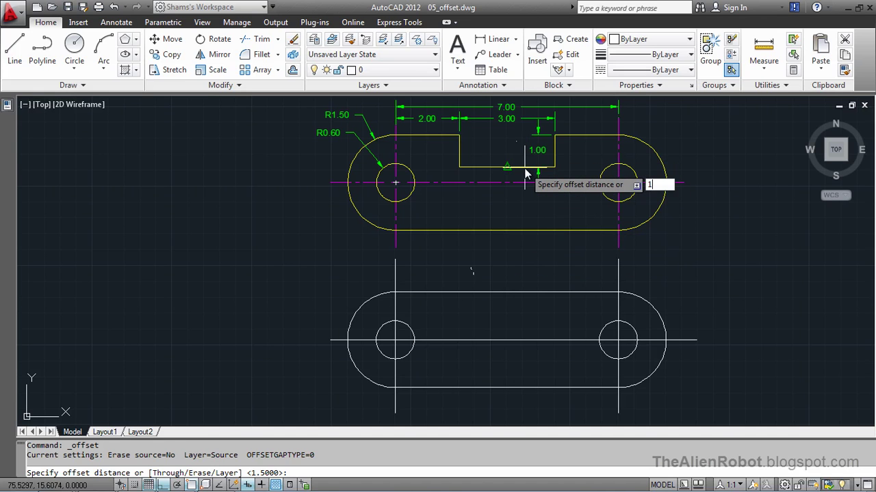
key(Return)
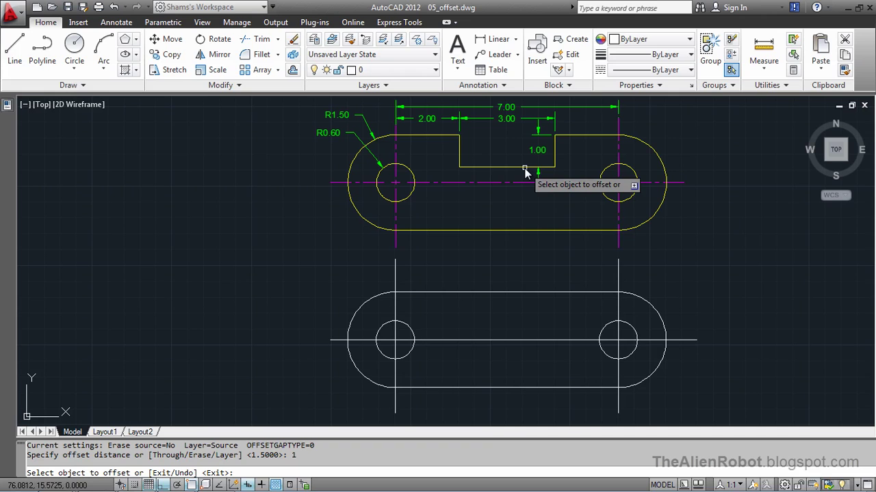
click(501, 292)
click(499, 307)
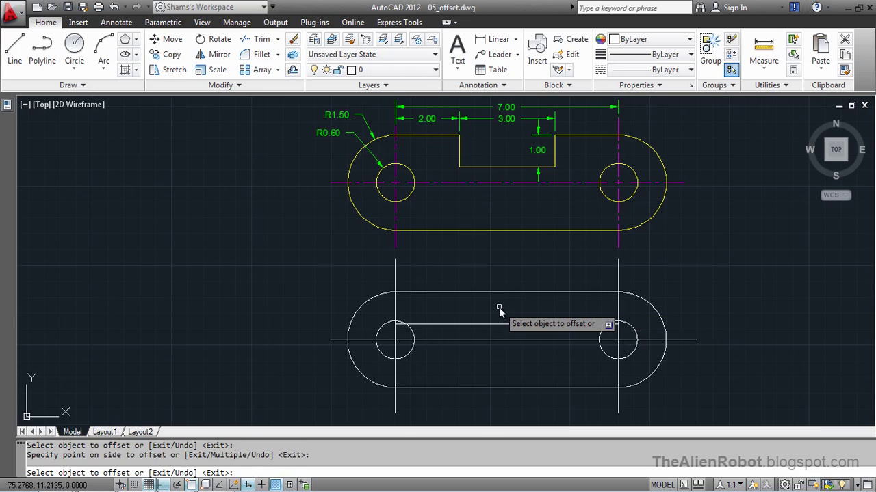
key(Return)
Step: Offset the left vertical centre line 2 units to the right for the notch's left side
key(Return)
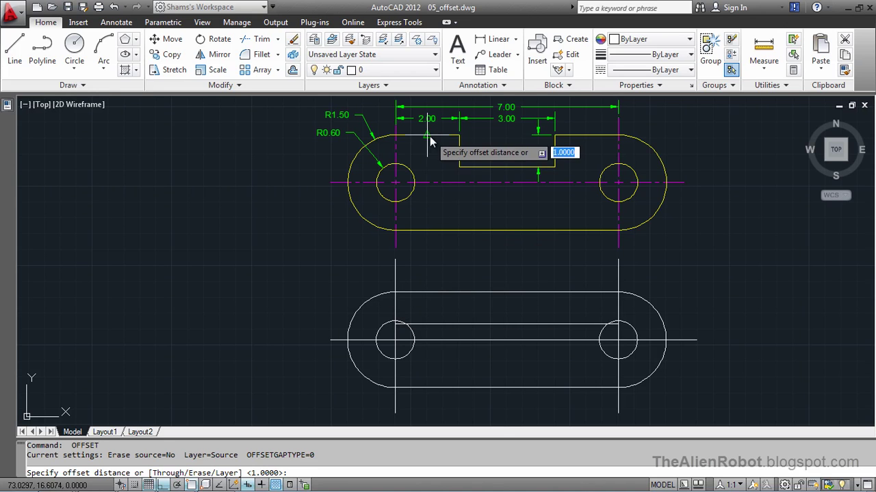
text(2)
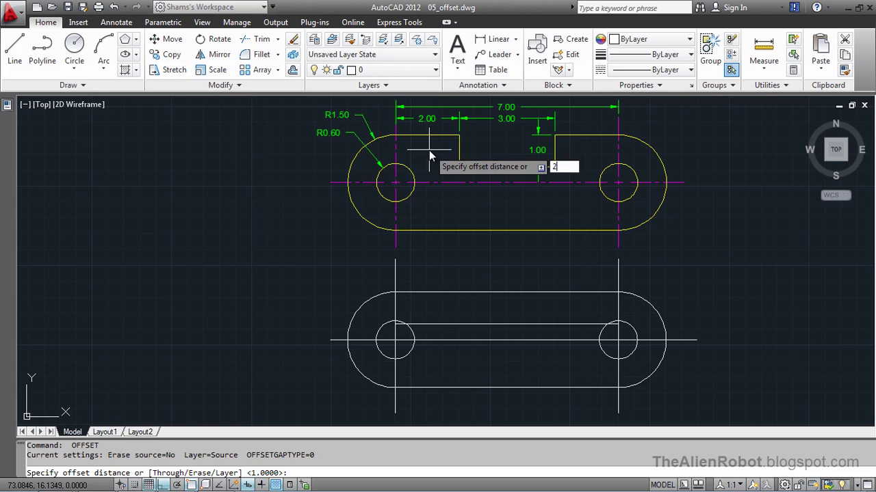
key(Return)
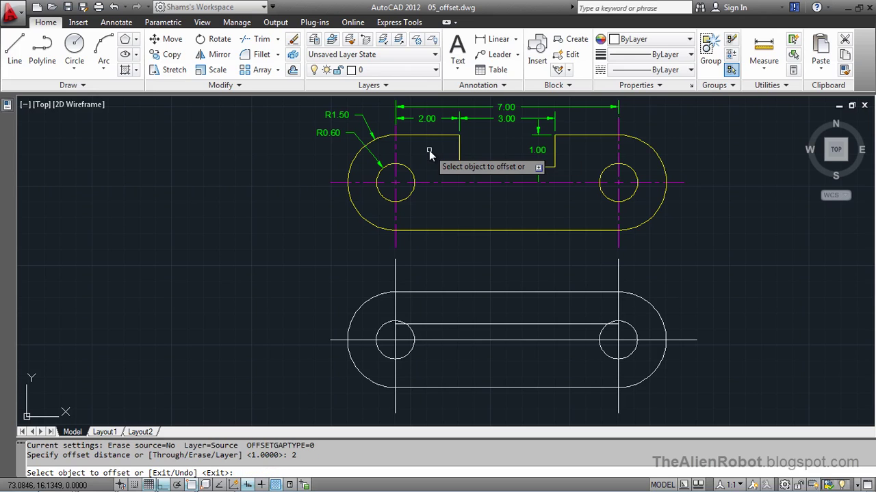
click(395, 311)
click(420, 309)
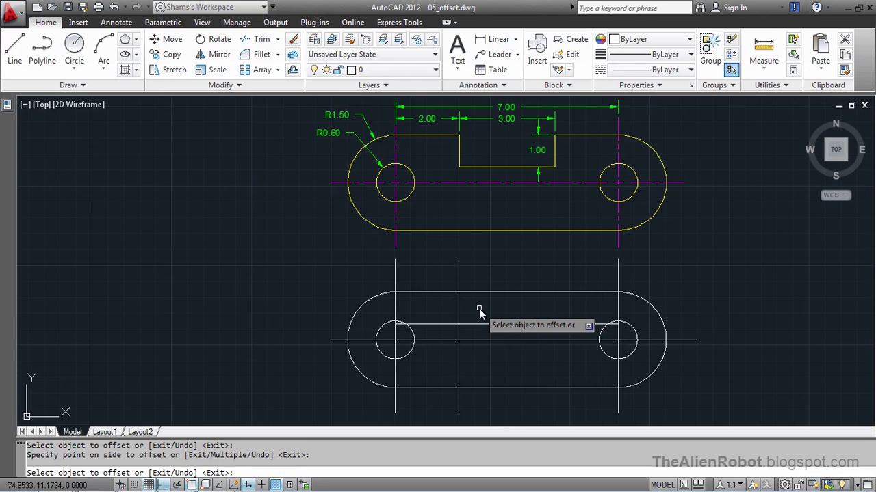
key(Escape)
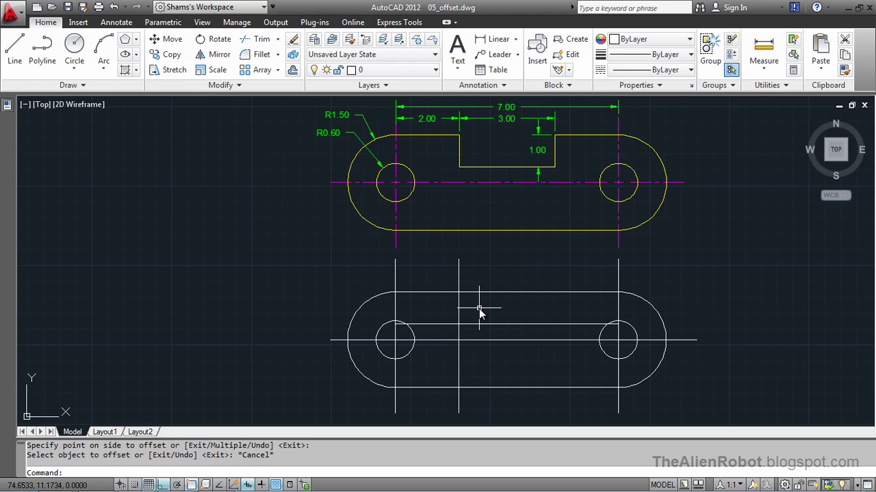
Step: Offset the notch's left side line 3 units to the right for the notch's right side
key(Return)
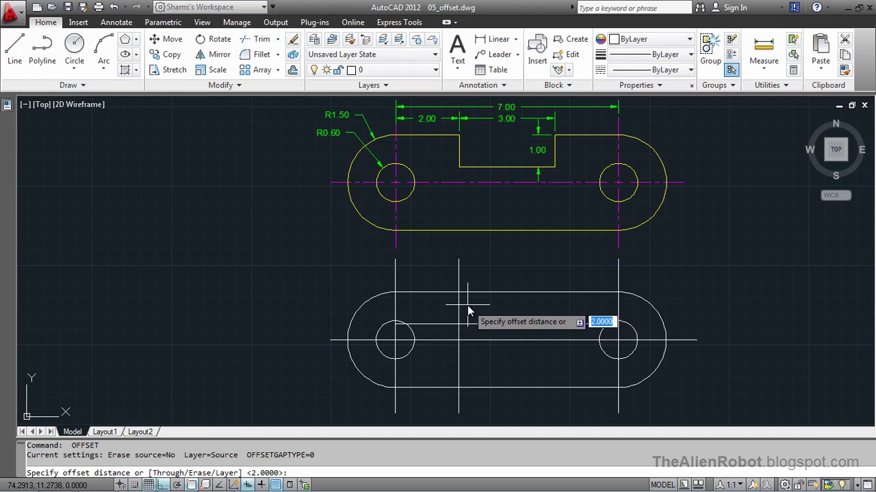
text(3)
key(Return)
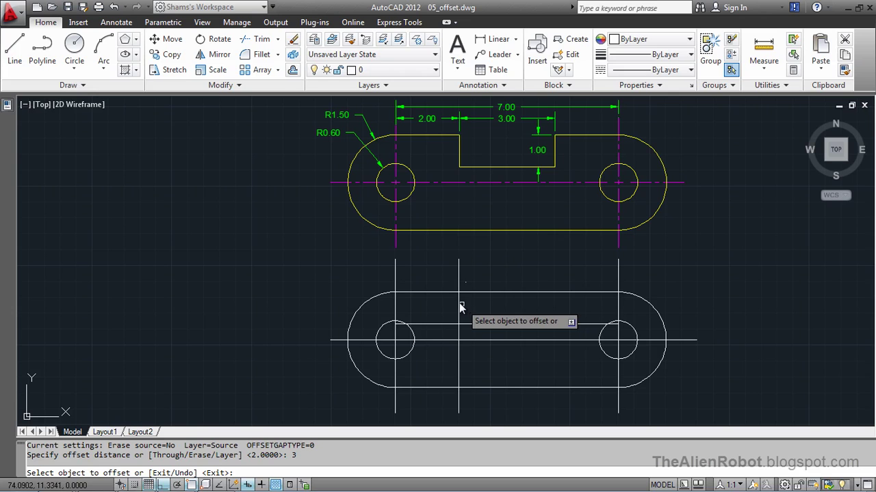
click(458, 302)
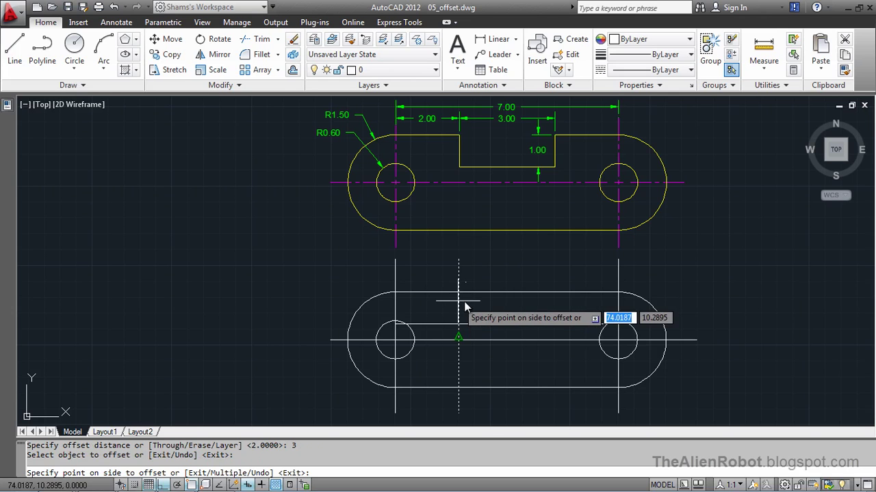
click(502, 306)
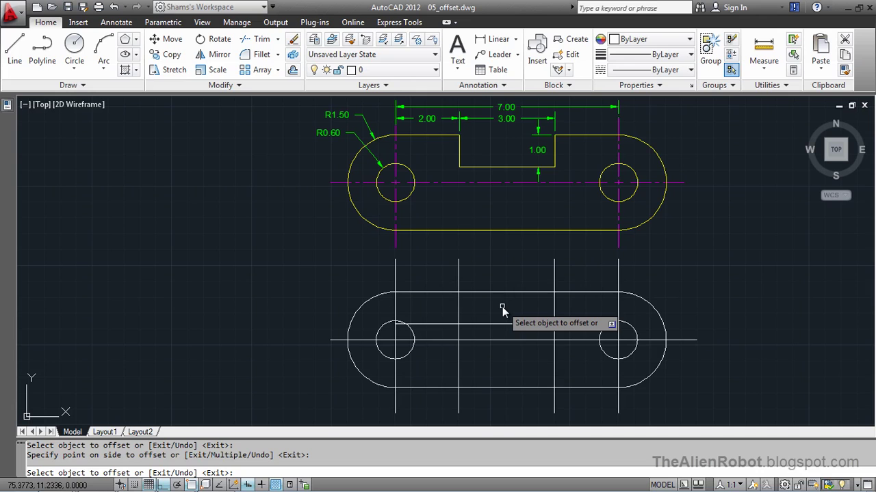
key(Escape)
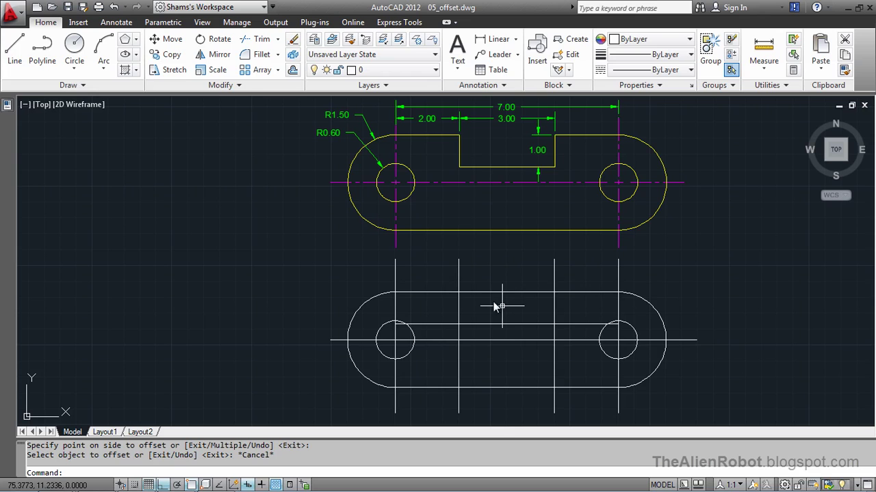
Step: Trim the notch side lines below the floor and the floor line's overhangs, using the upper edge, floor and both sides as cutting edges
click(261, 39)
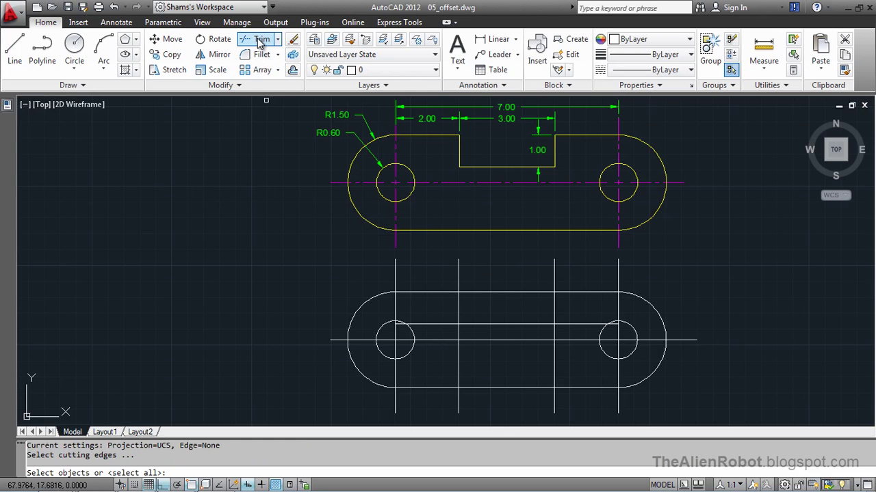
click(484, 293)
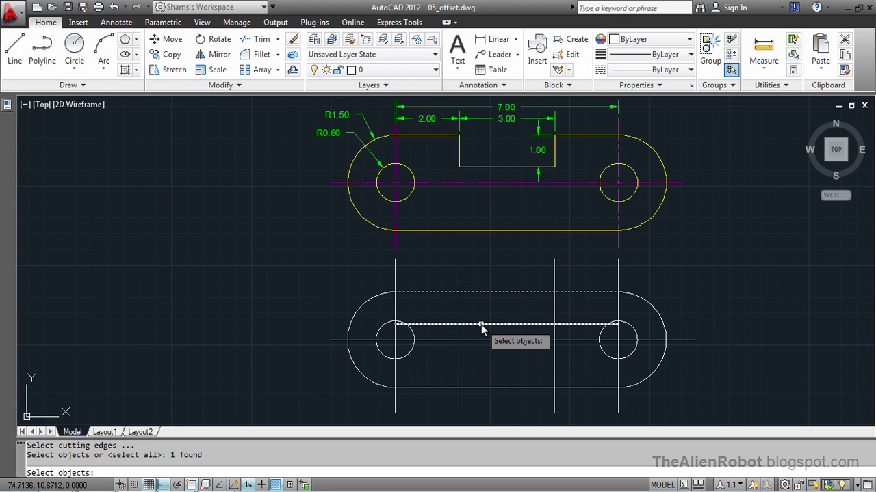
click(481, 323)
click(459, 318)
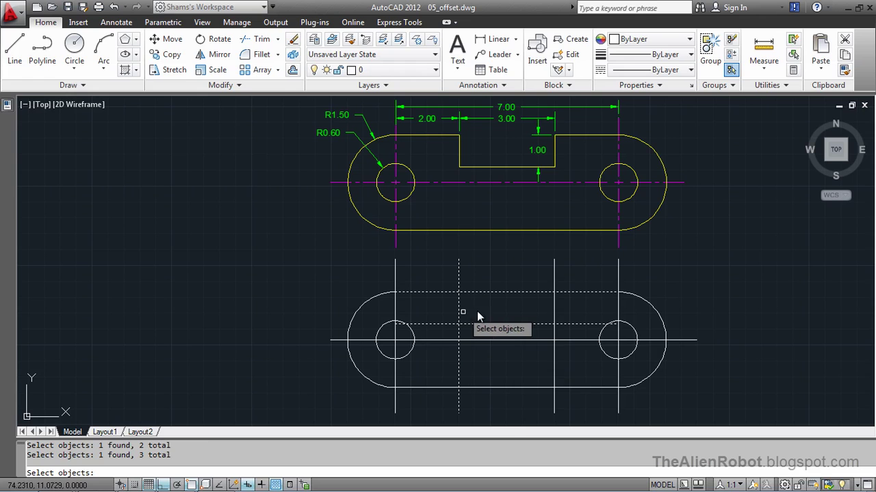
click(554, 312)
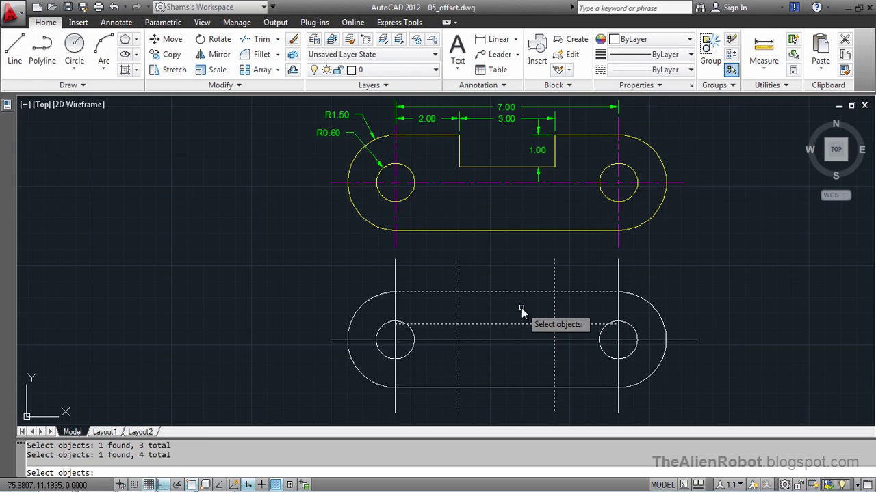
click(554, 354)
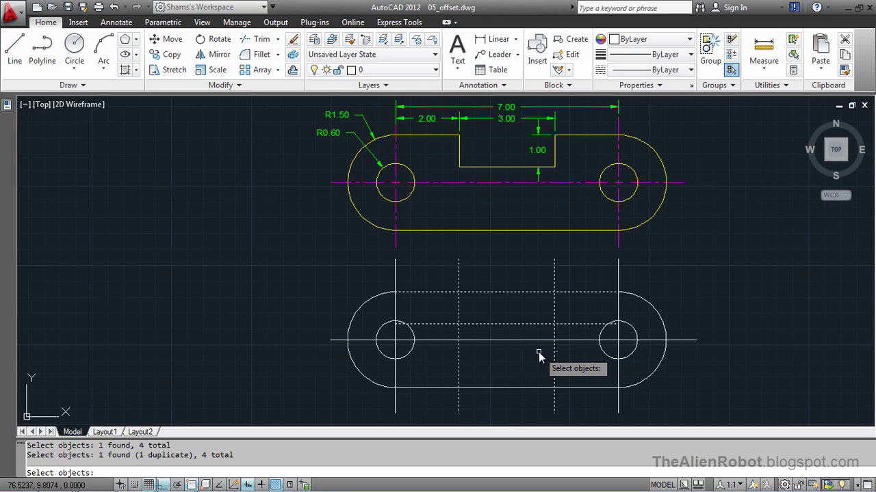
key(Return)
click(554, 355)
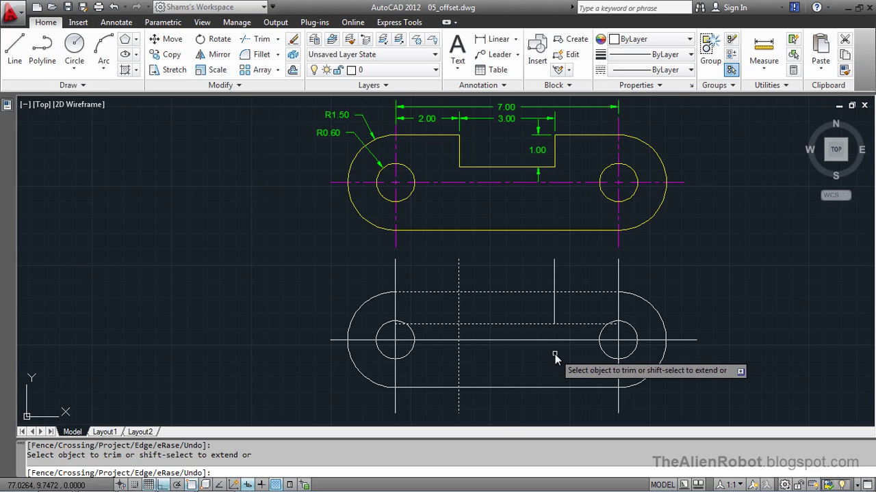
click(458, 358)
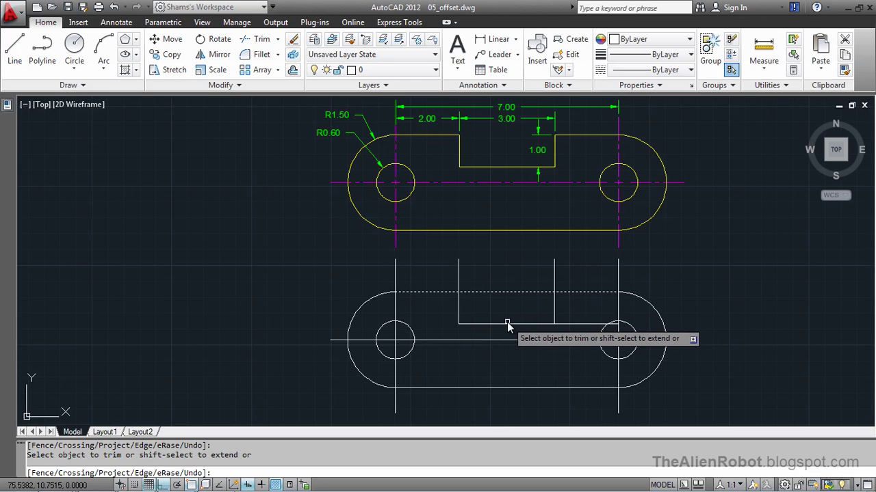
click(577, 324)
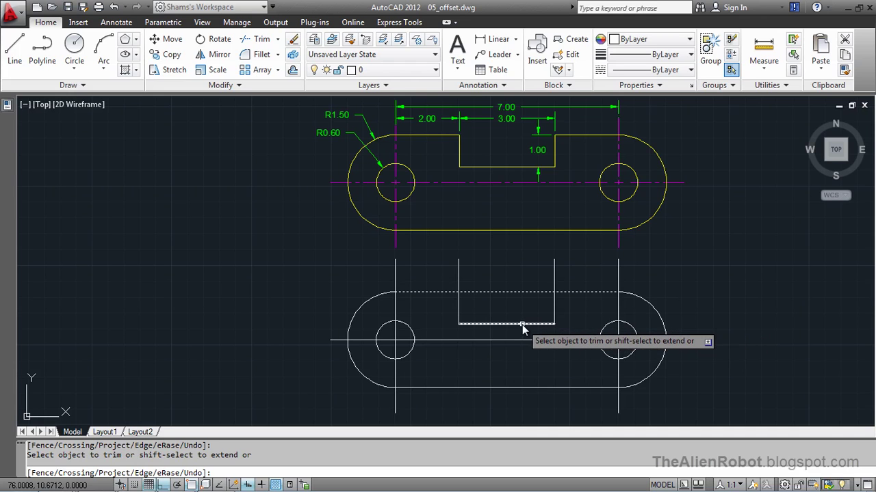
Step: Trim the plate's upper edge between the notch sides and the side lines' ends projecting above that edge
click(523, 292)
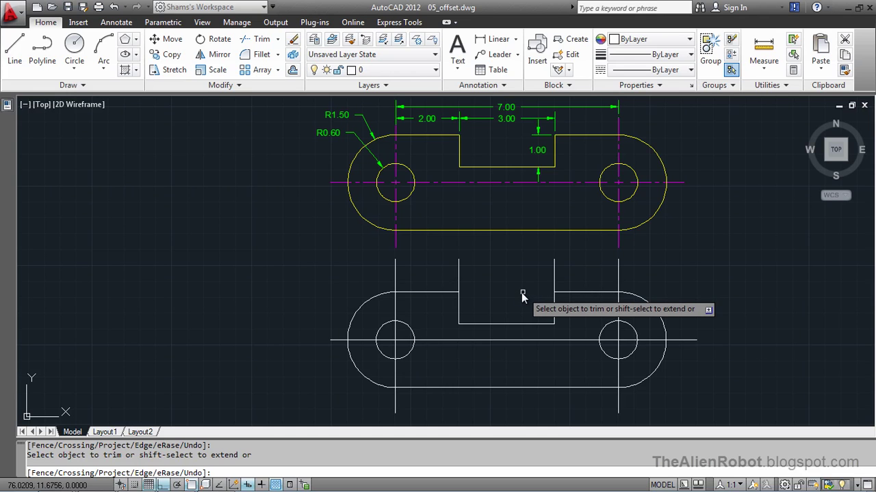
click(458, 274)
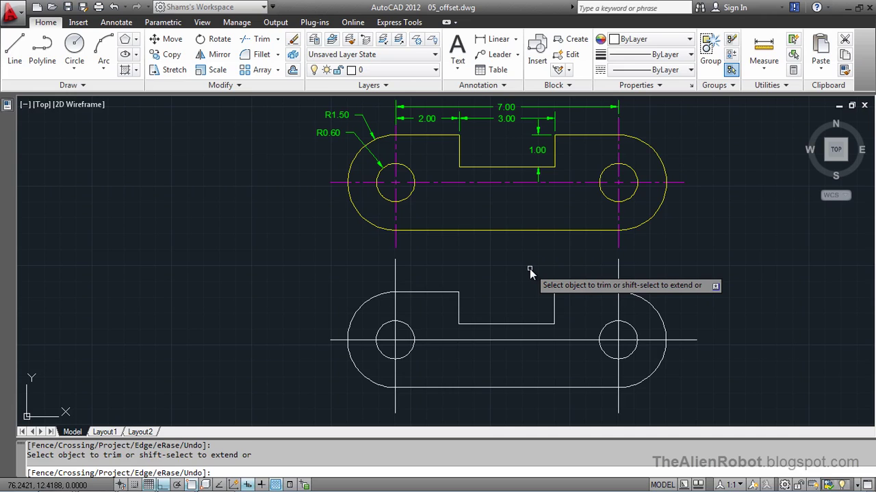
key(Escape)
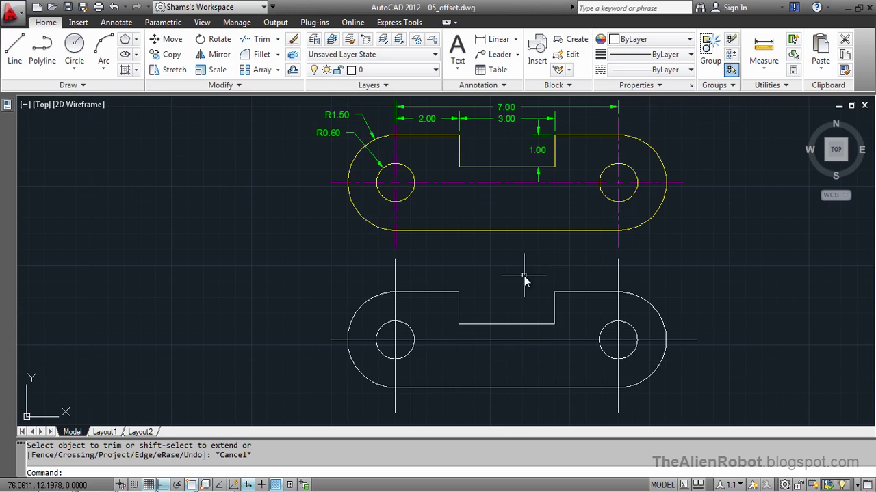
Step: Erase the horizontal centre line and both vertical centre lines from the redrawn plate
click(451, 340)
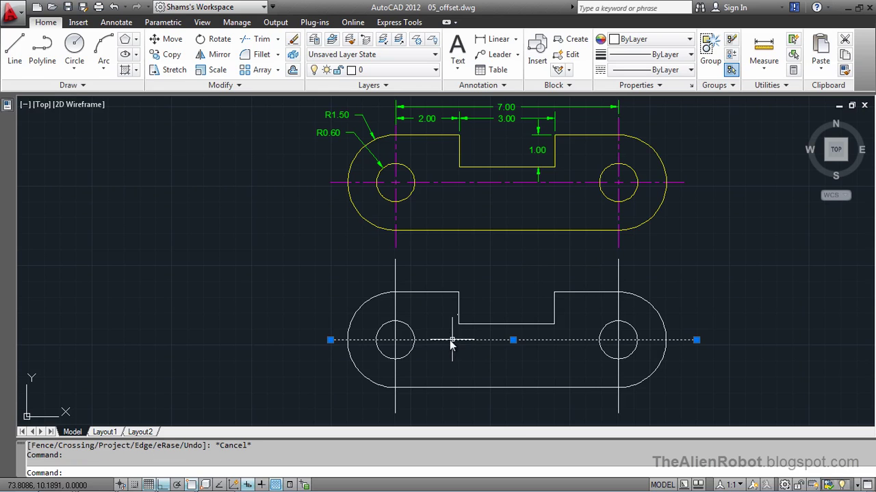
click(395, 311)
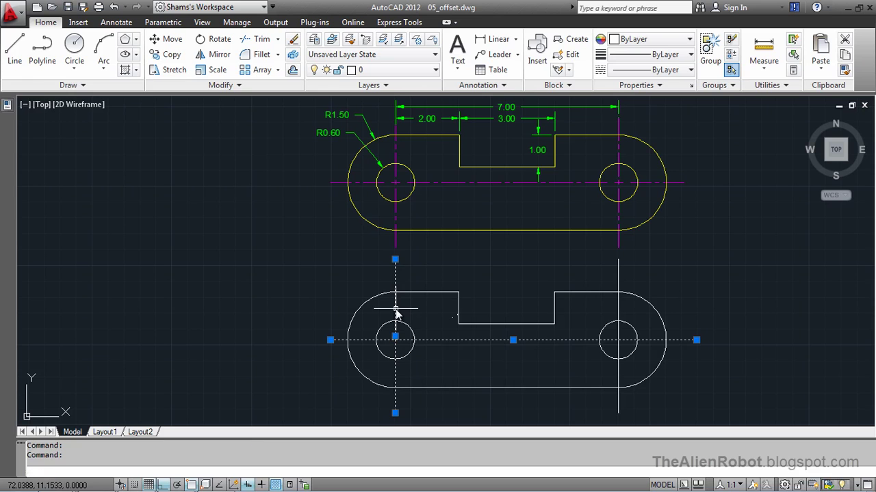
click(619, 310)
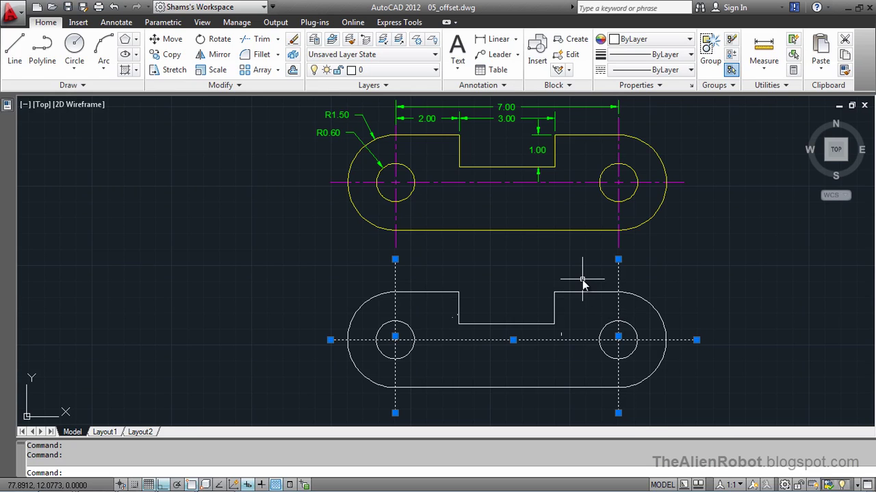
key(Delete)
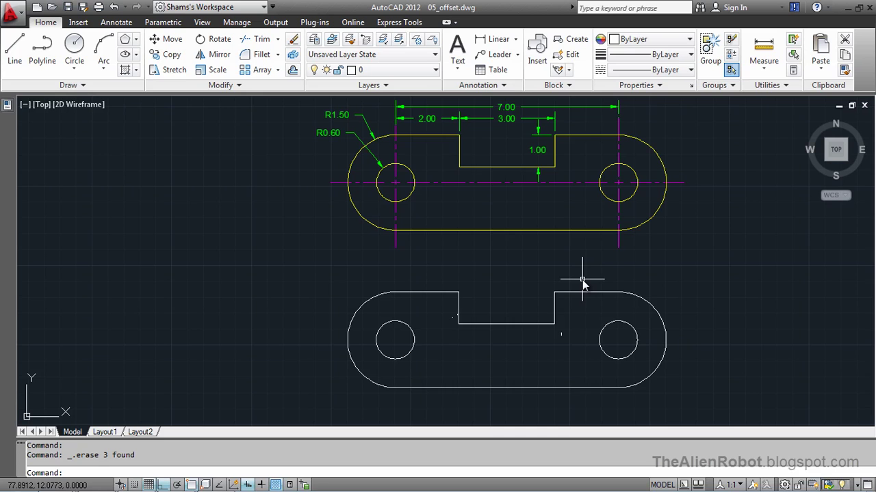
click(537, 270)
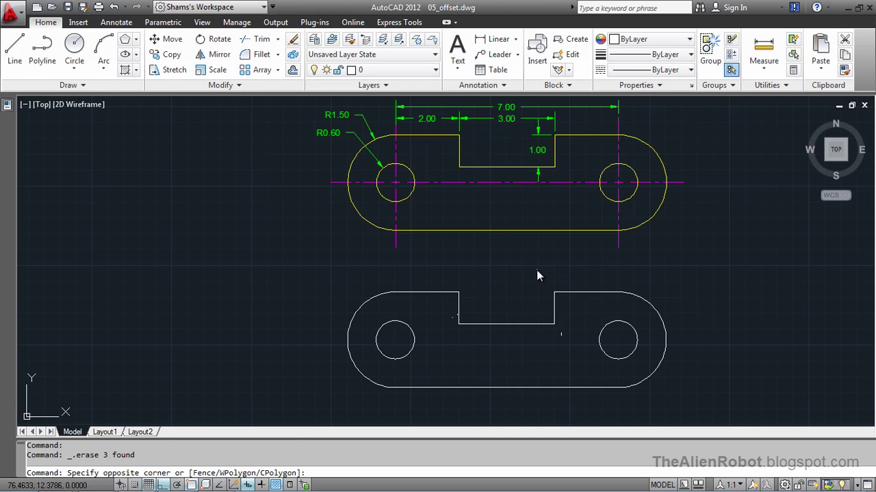
key(Escape)
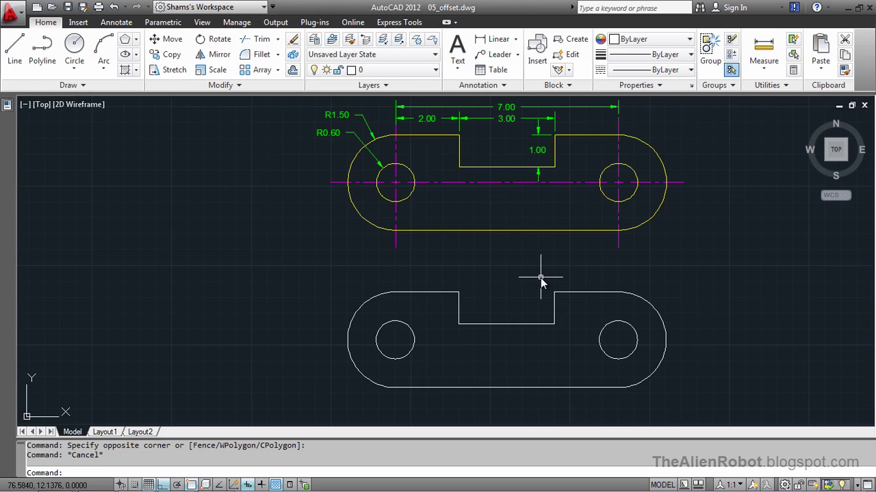